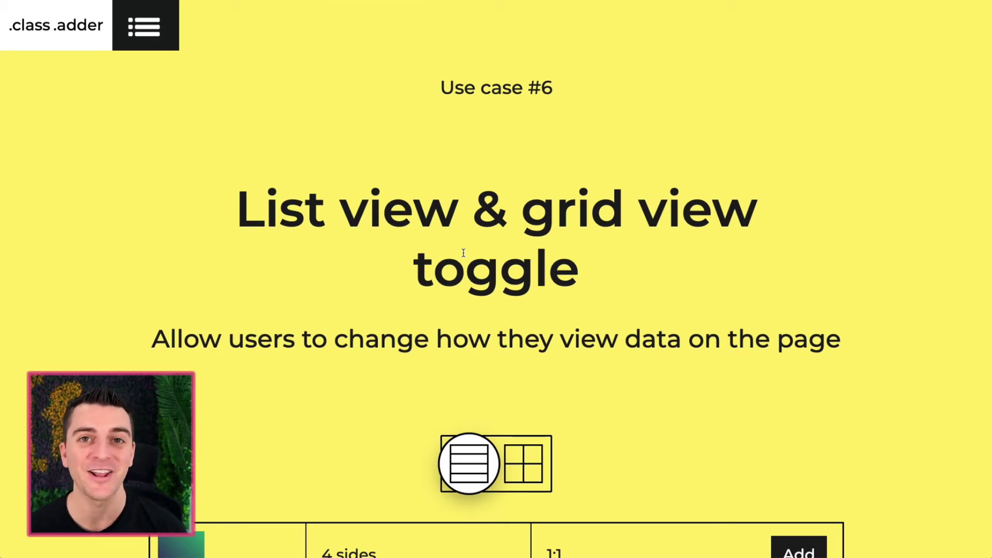
Toggle the live shapes table between grid and list view several times, ending on list view
{"action": "scroll", "coordinate": [463, 253], "scroll_direction": "down", "scroll_amount": 6}
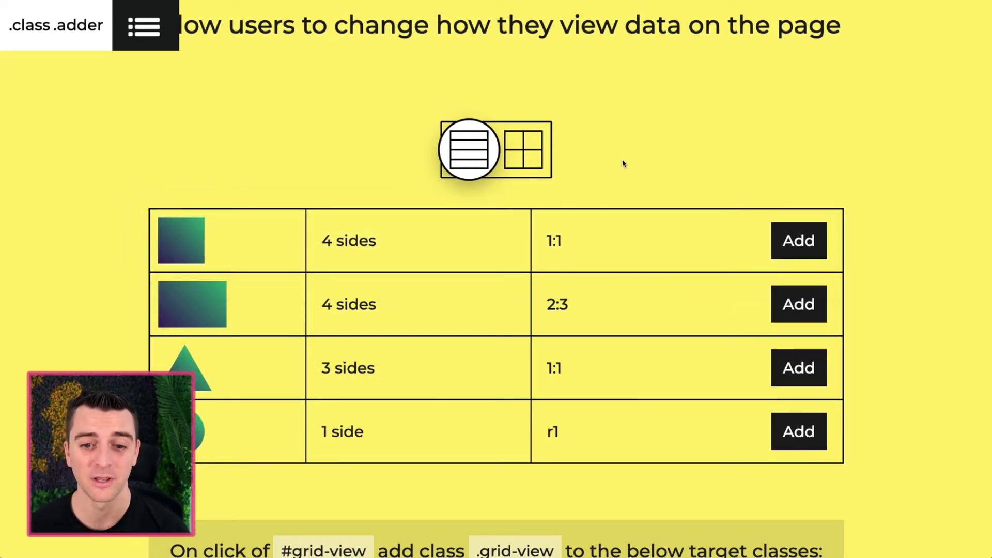
{"action": "left_click", "coordinate": [535, 155]}
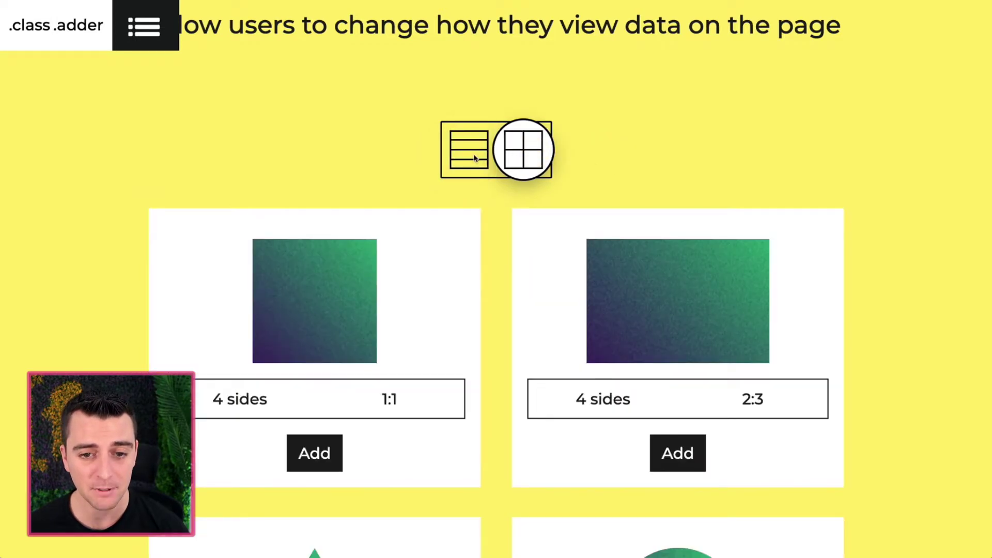
{"action": "left_click", "coordinate": [475, 158]}
{"action": "left_click", "coordinate": [522, 150]}
{"action": "left_click", "coordinate": [470, 152]}
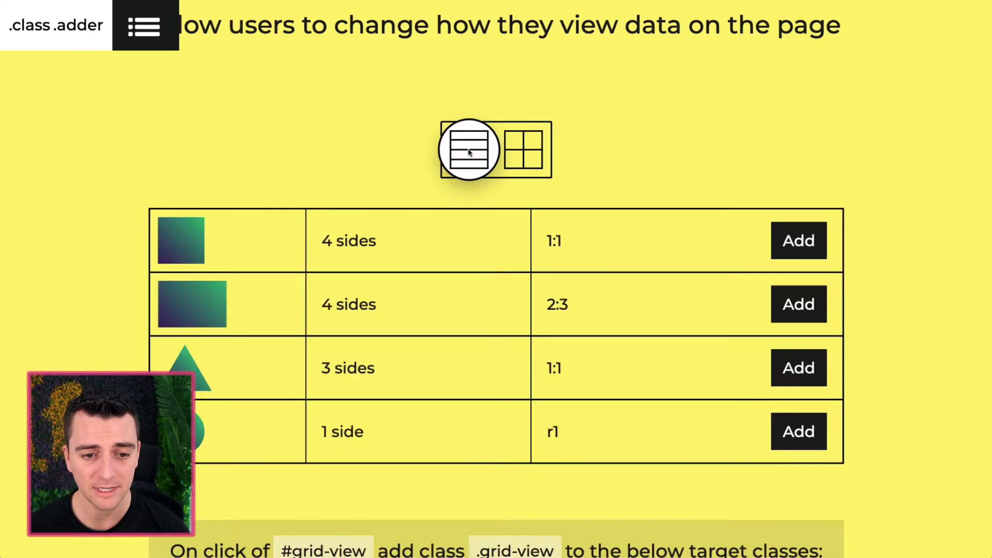
{"action": "left_click", "coordinate": [522, 151]}
{"action": "scroll", "coordinate": [521, 155], "scroll_direction": "down", "scroll_amount": 5}
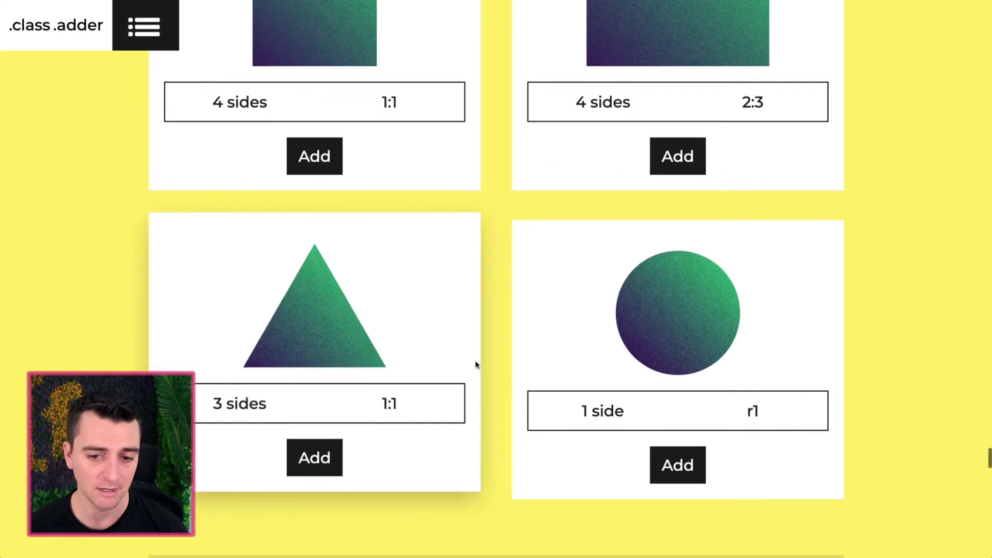
{"action": "scroll", "coordinate": [549, 345], "scroll_direction": "up", "scroll_amount": 5}
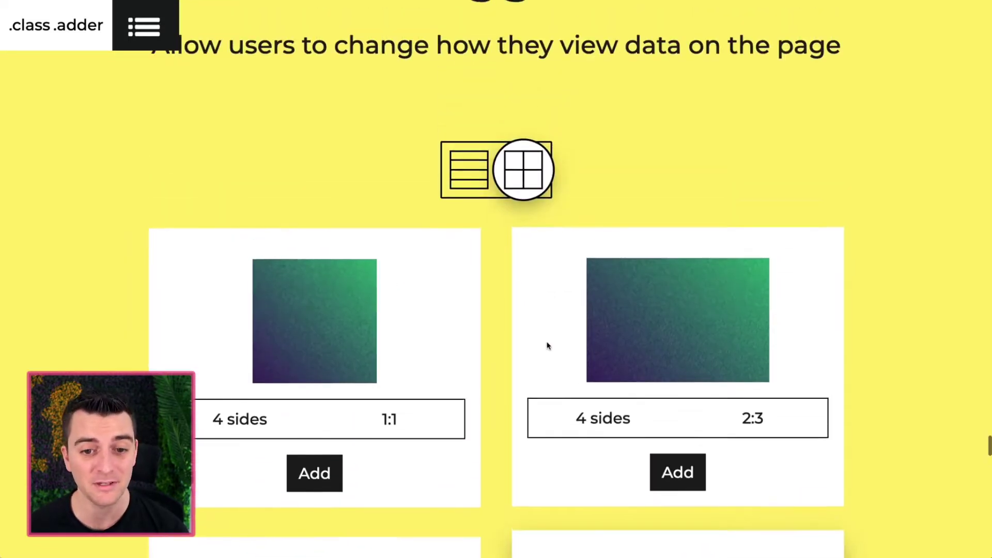
{"action": "left_click", "coordinate": [470, 171]}
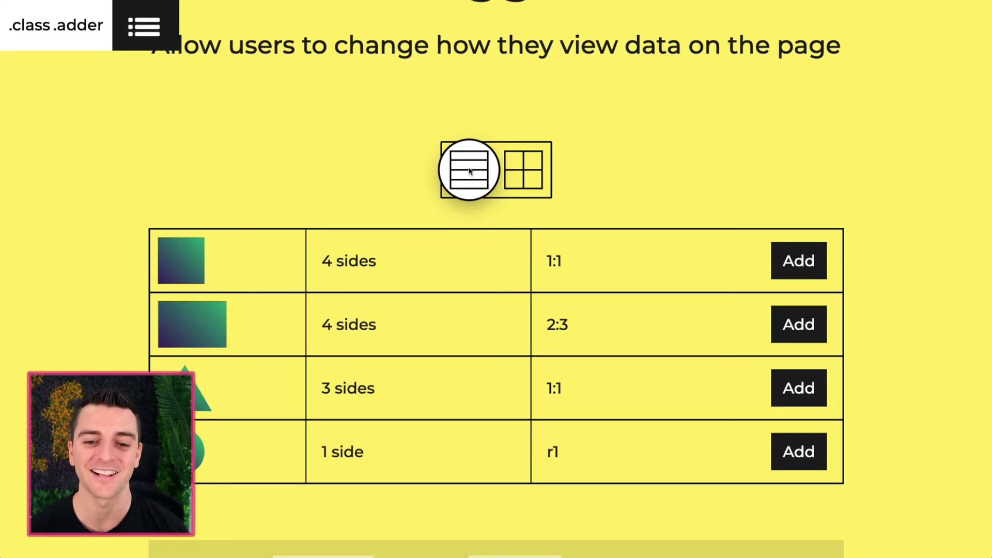
Highlight the #grid-view trigger id and the .grid-view class name in the instructions
{"action": "scroll", "coordinate": [469, 171], "scroll_direction": "down", "scroll_amount": 8}
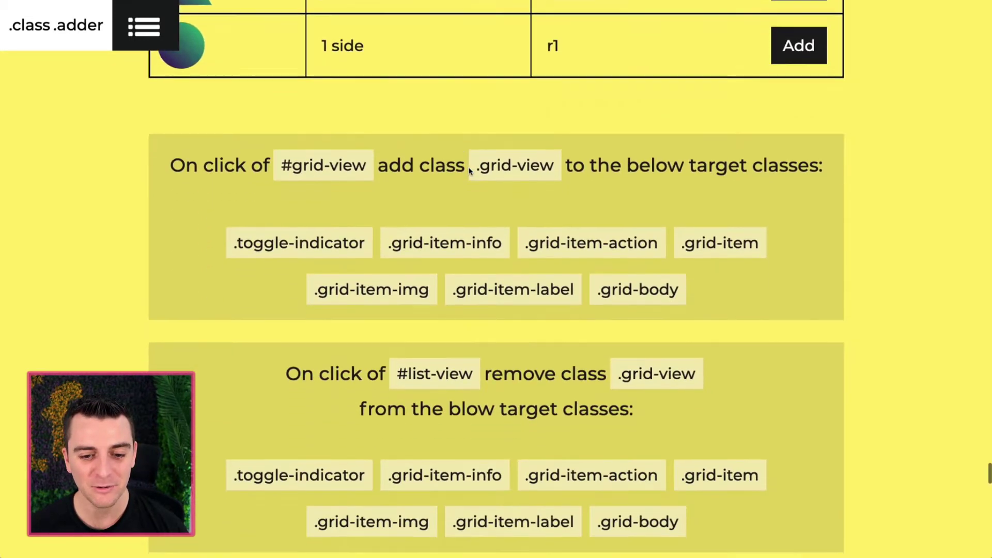
{"action": "mouse_move", "coordinate": [364, 155]}
{"action": "left_mouse_down"}
{"action": "mouse_move", "coordinate": [274, 151]}
{"action": "mouse_move", "coordinate": [368, 155]}
{"action": "left_mouse_up"}
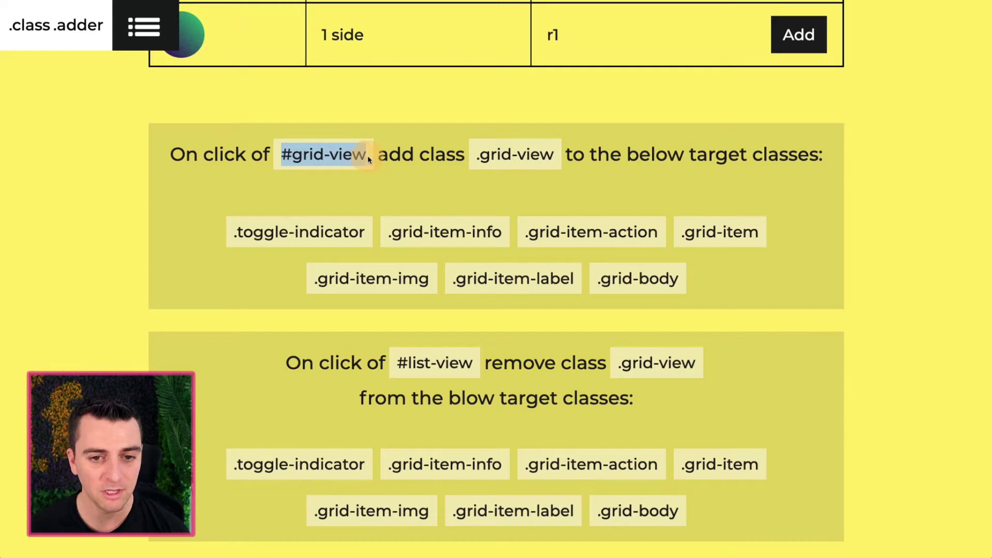
{"action": "left_click_drag", "start_coordinate": [475, 158], "coordinate": [559, 155]}
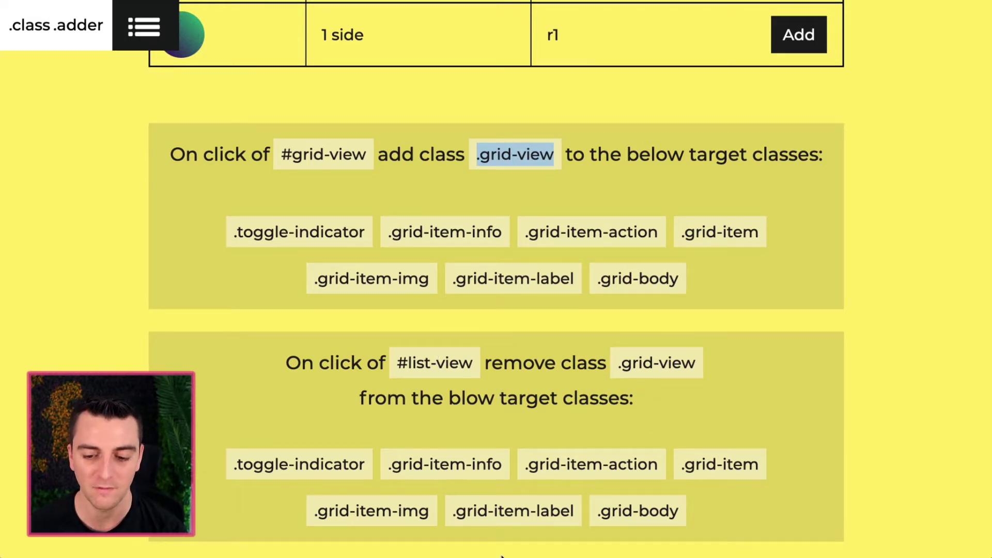
{"action": "scroll", "coordinate": [552, 460], "scroll_direction": "up", "scroll_amount": 1}
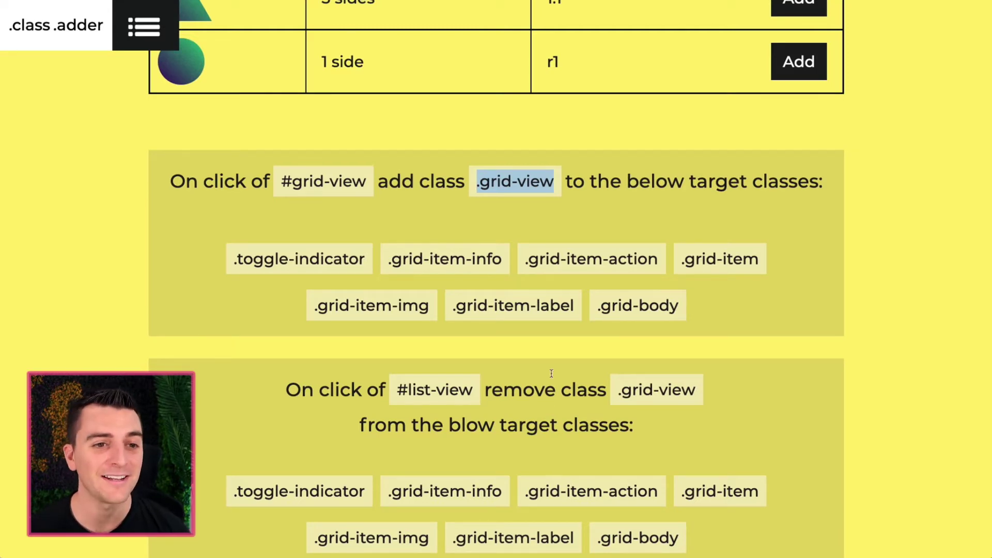
Leave the preview and add the grid-view combo class to the first row's image cell
{"action": "key", "text": "shift+p"}
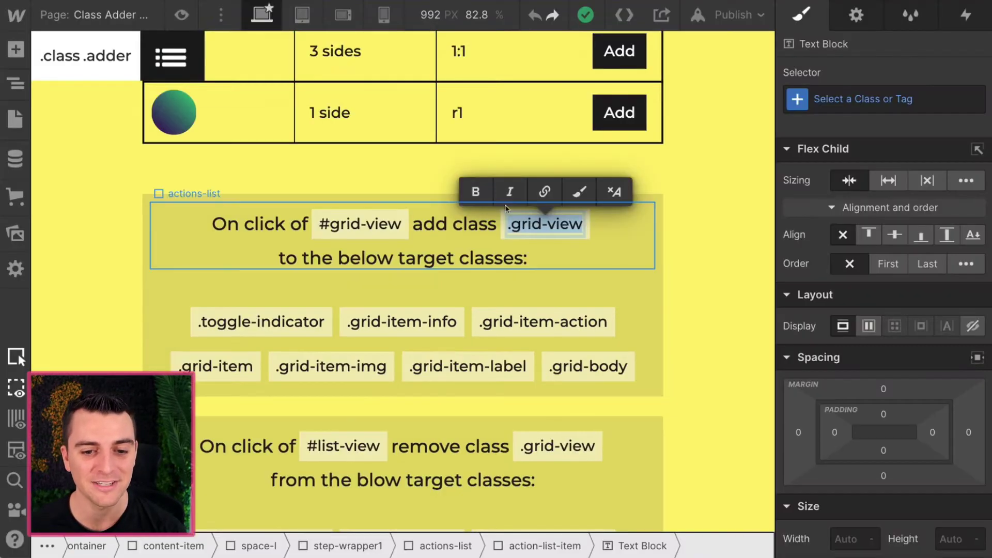
{"action": "left_click", "coordinate": [641, 236]}
{"action": "scroll", "coordinate": [641, 236], "scroll_direction": "up", "scroll_amount": 6}
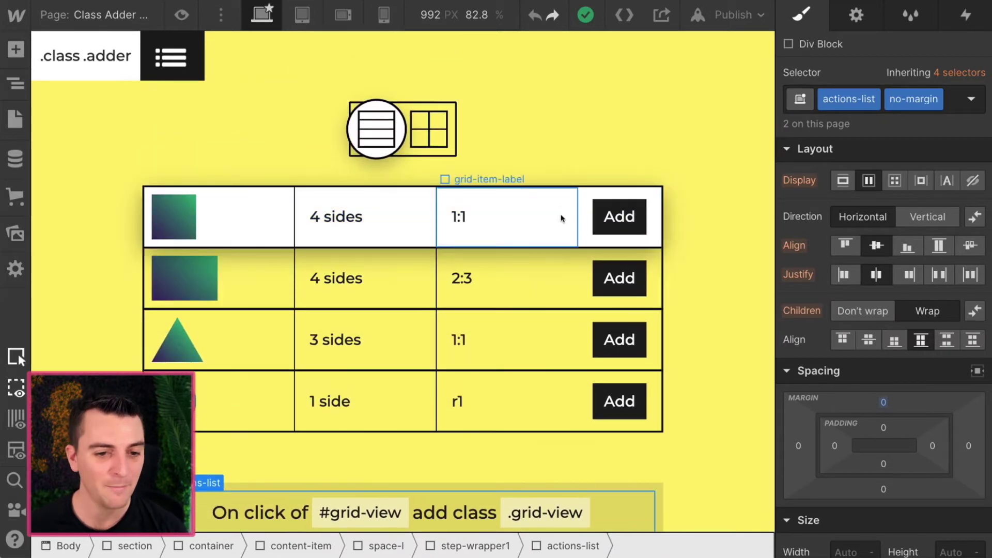
{"action": "left_click", "coordinate": [260, 193]}
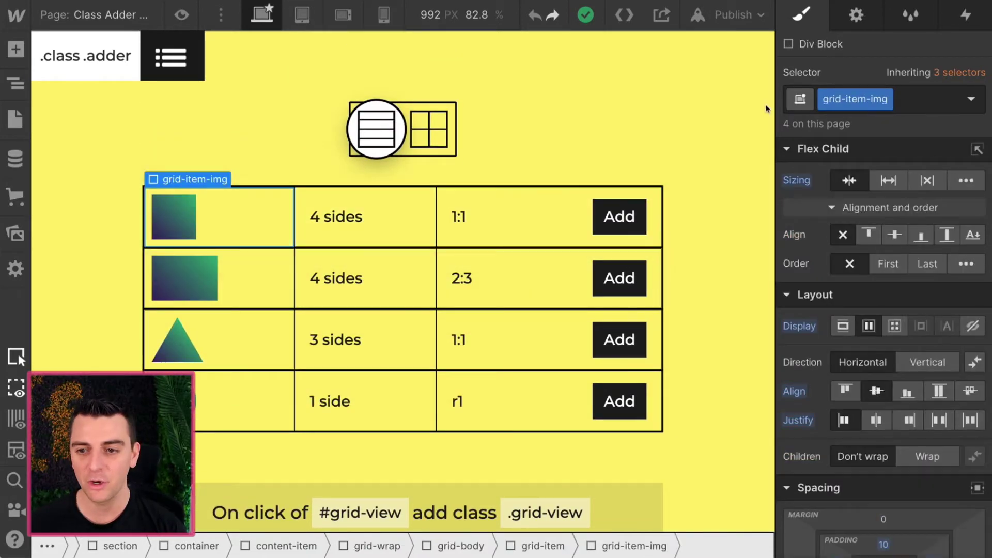
{"action": "left_click", "coordinate": [932, 106]}
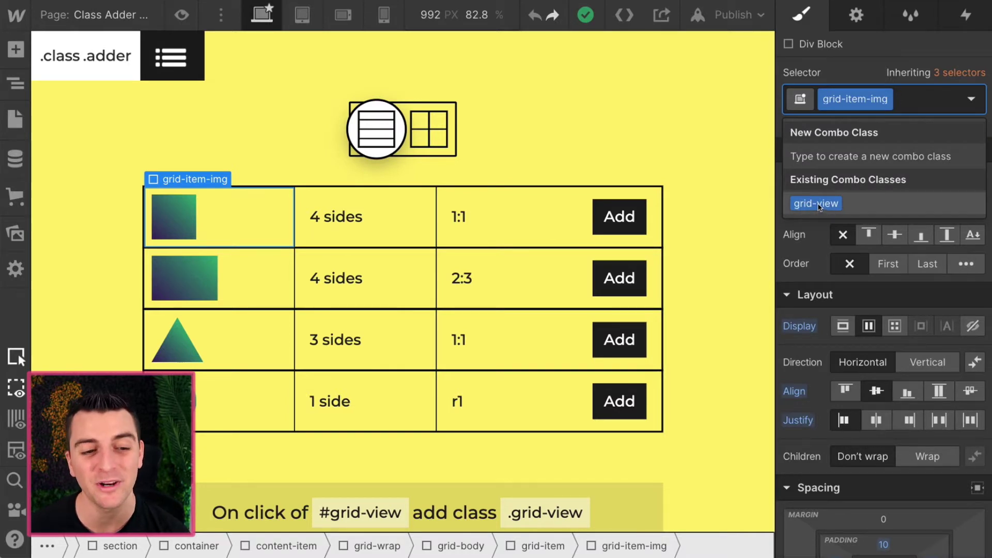
{"action": "left_click", "coordinate": [836, 206]}
Add the grid-view combo class to the first row's 4 sides and 1:1 labels
{"action": "left_click", "coordinate": [491, 204]}
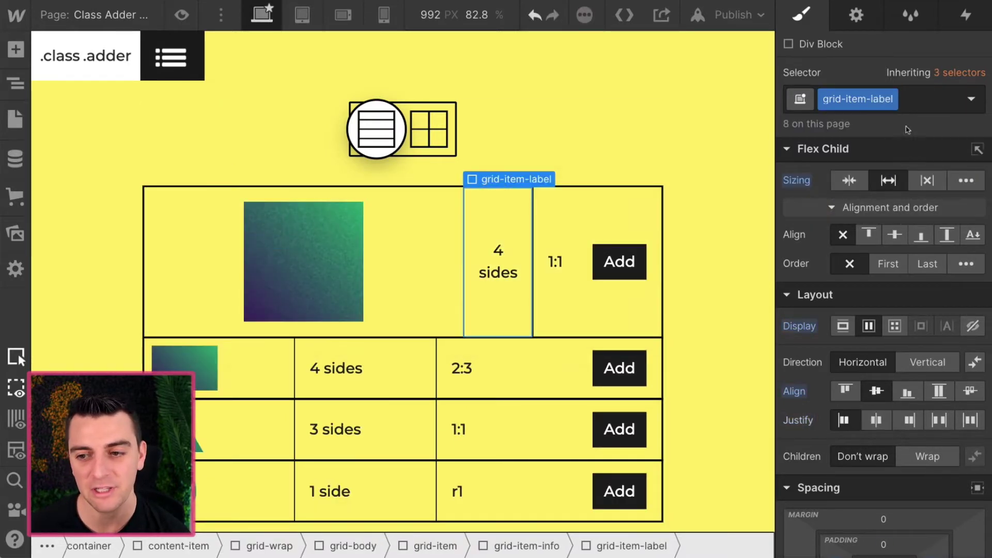
{"action": "left_click", "coordinate": [909, 101]}
{"action": "left_click", "coordinate": [852, 208]}
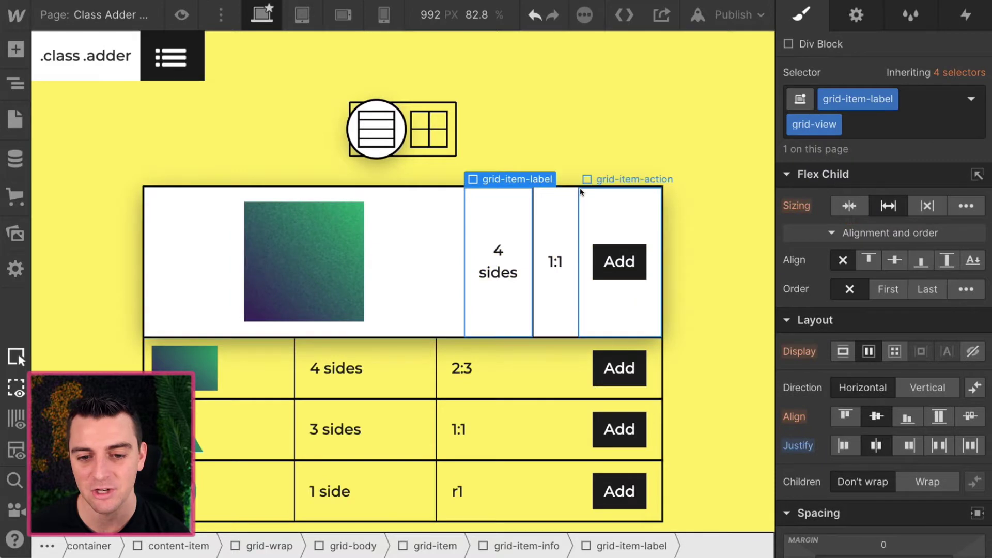
{"action": "left_click", "coordinate": [567, 195]}
{"action": "left_click", "coordinate": [912, 101]}
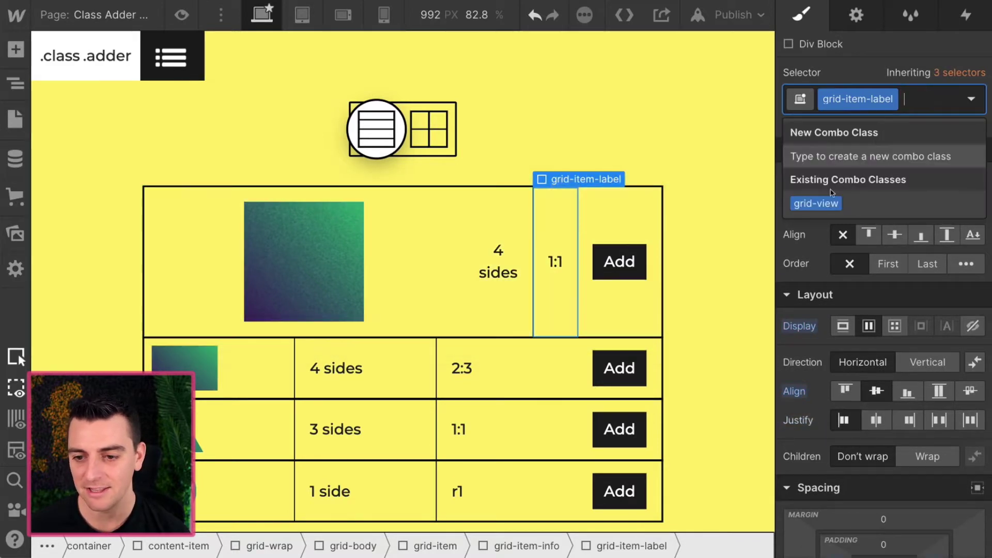
{"action": "left_click", "coordinate": [826, 203]}
Add grid-view to the first row's Add action cell, the row item and the grid body
{"action": "left_click", "coordinate": [639, 198]}
{"action": "left_click", "coordinate": [912, 100]}
{"action": "left_click", "coordinate": [826, 202]}
{"action": "left_click", "coordinate": [633, 195]}
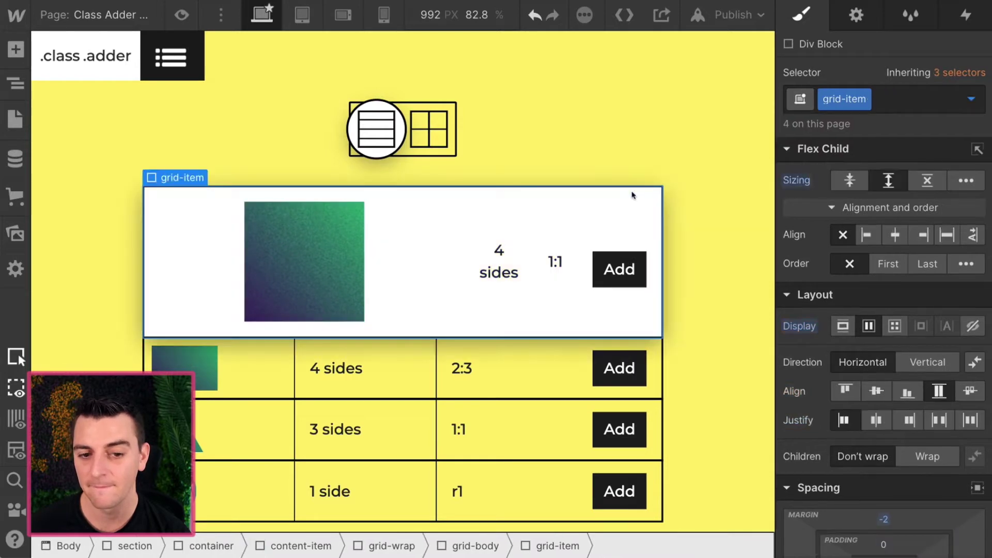
{"action": "left_click", "coordinate": [929, 102]}
{"action": "left_click", "coordinate": [826, 202]}
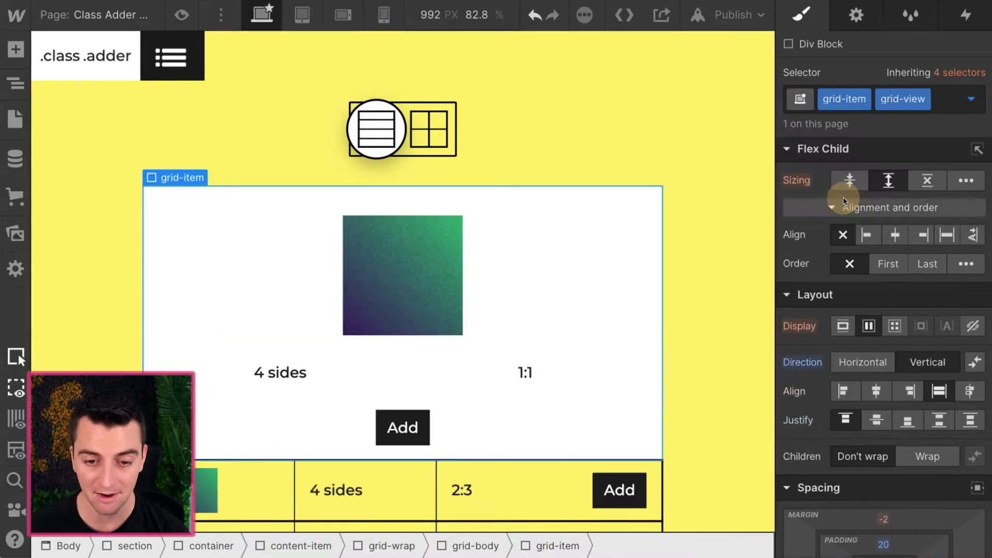
{"action": "left_click", "coordinate": [254, 185]}
{"action": "left_click", "coordinate": [897, 99]}
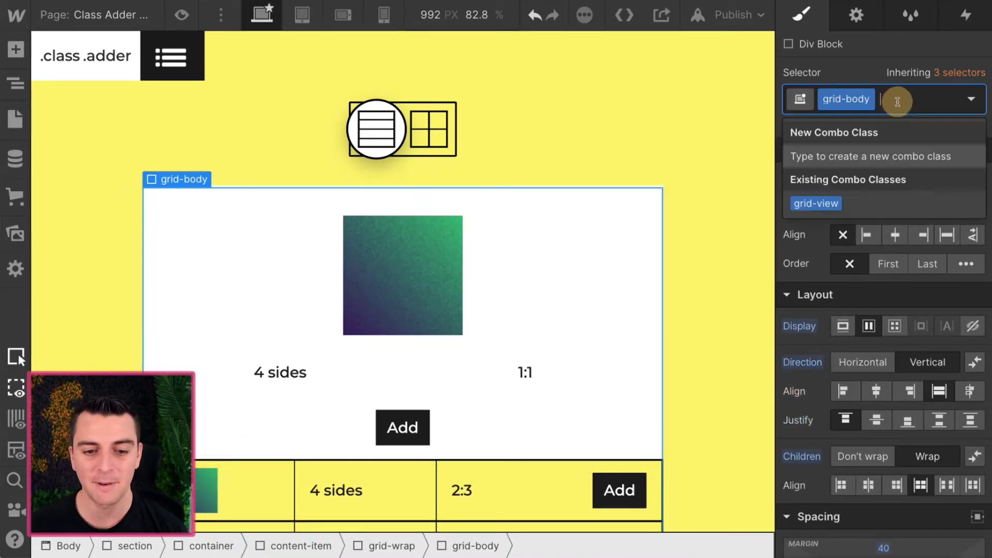
{"action": "left_click", "coordinate": [821, 203]}
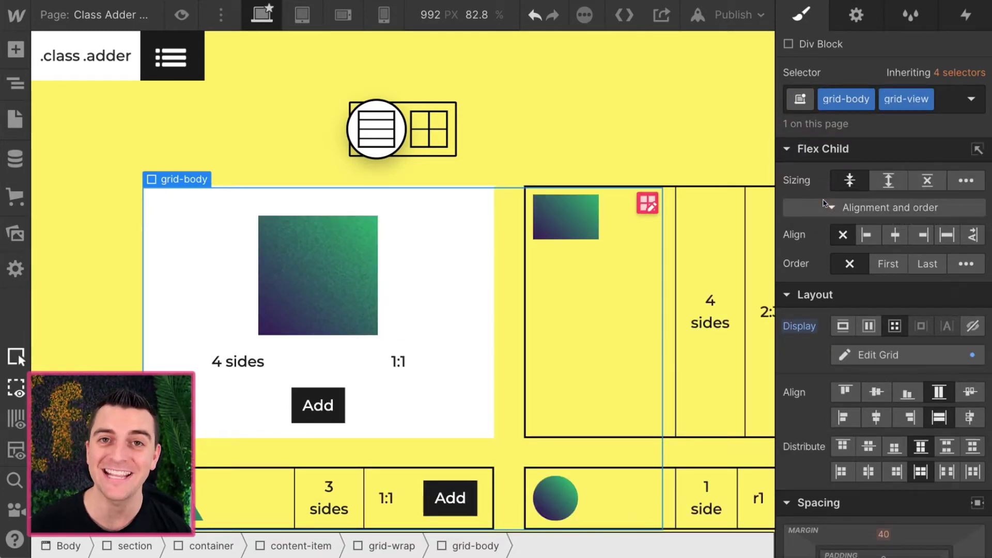
{"action": "scroll", "coordinate": [591, 217], "scroll_direction": "down", "scroll_amount": 3}
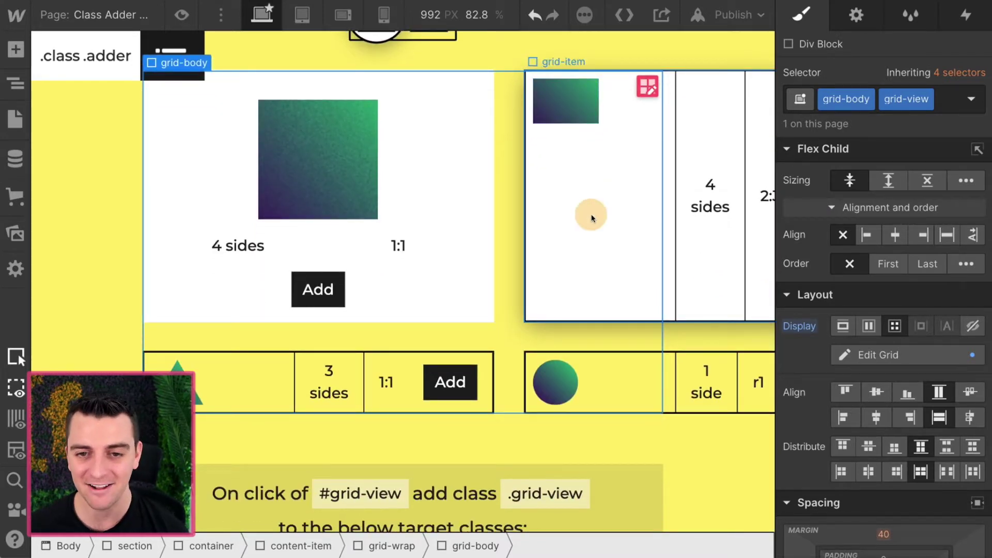
Apply grid-view to the second shape card, then delete grid-view from that card and the grid body
{"action": "left_click", "coordinate": [591, 214]}
{"action": "left_click", "coordinate": [924, 104]}
{"action": "left_click", "coordinate": [830, 196]}
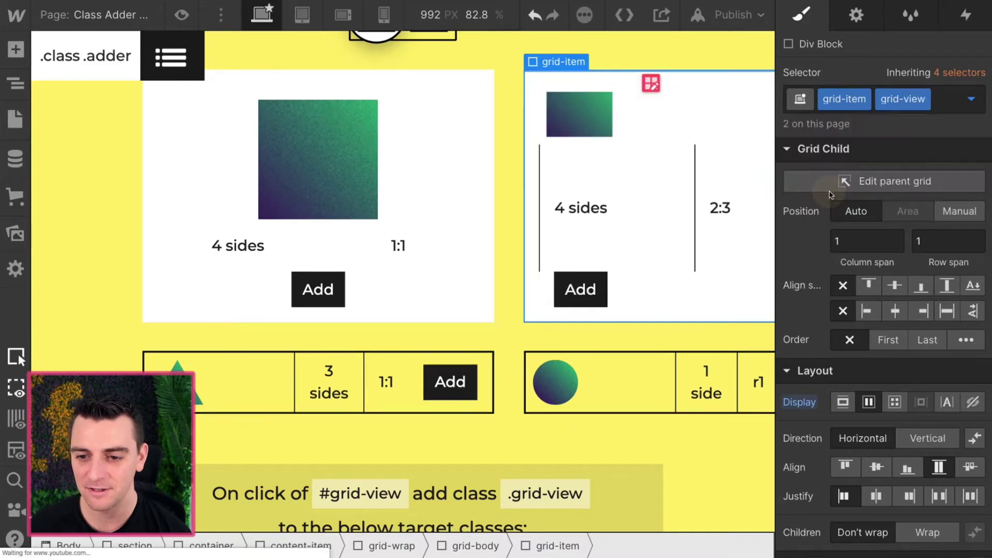
{"action": "left_click", "coordinate": [944, 102]}
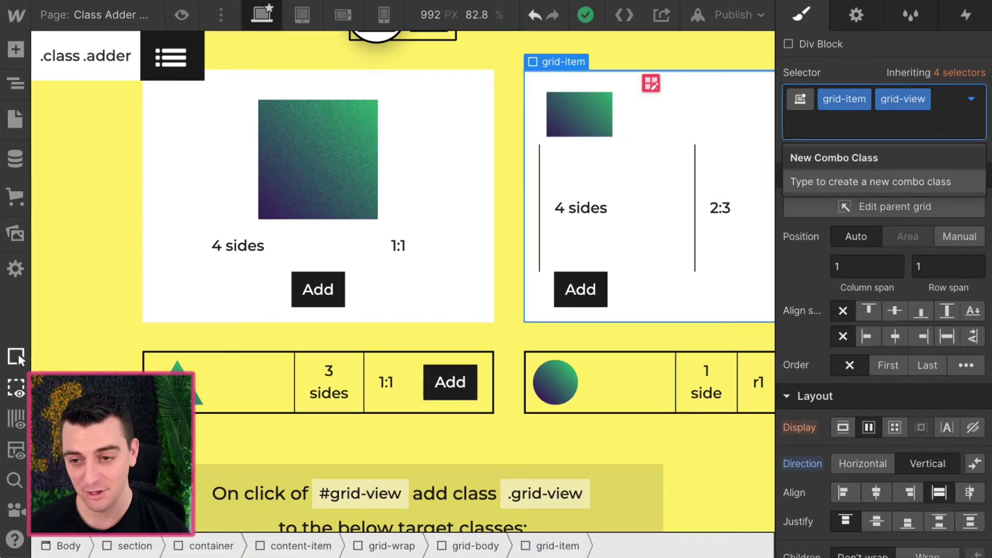
{"action": "key", "text": "BackSpace"}
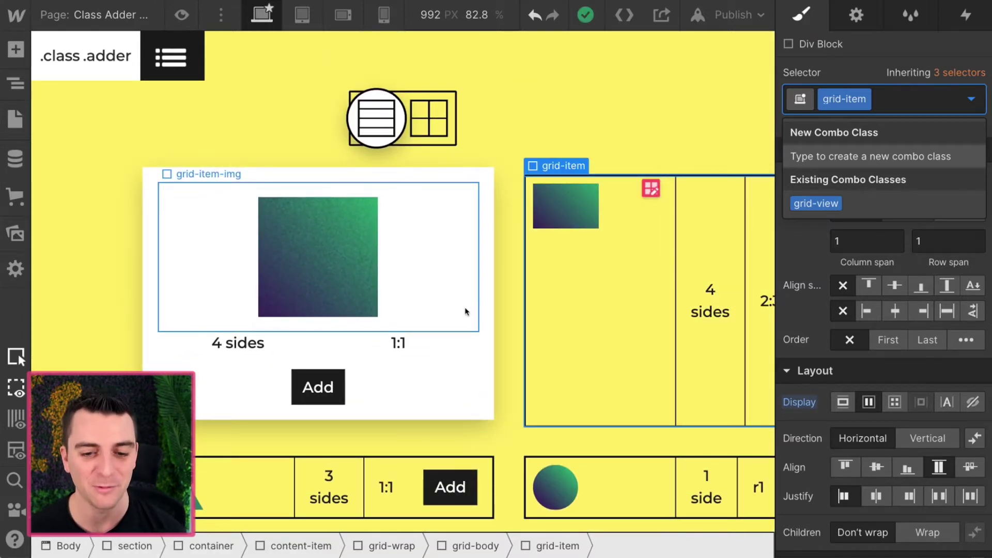
{"action": "left_click", "coordinate": [497, 332]}
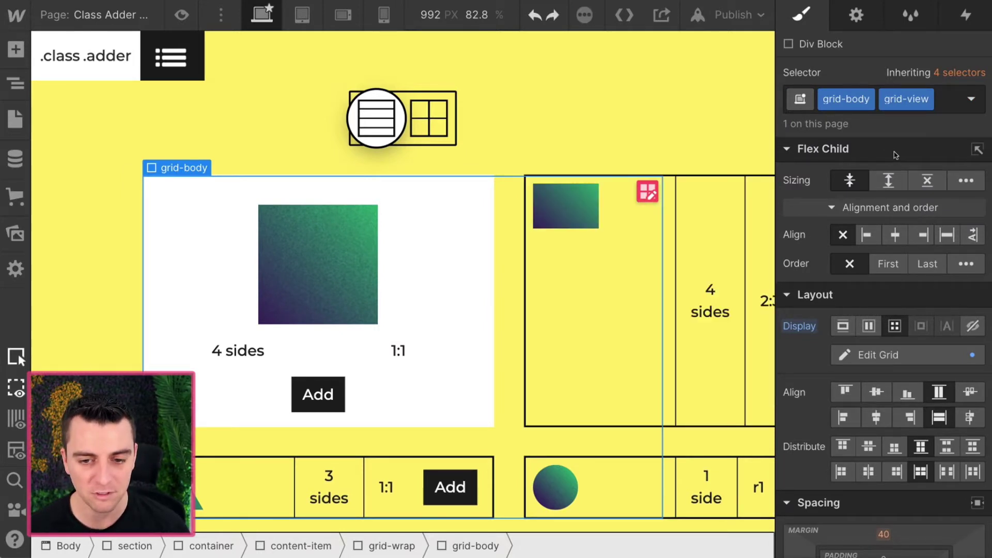
{"action": "key", "text": "BackSpace"}
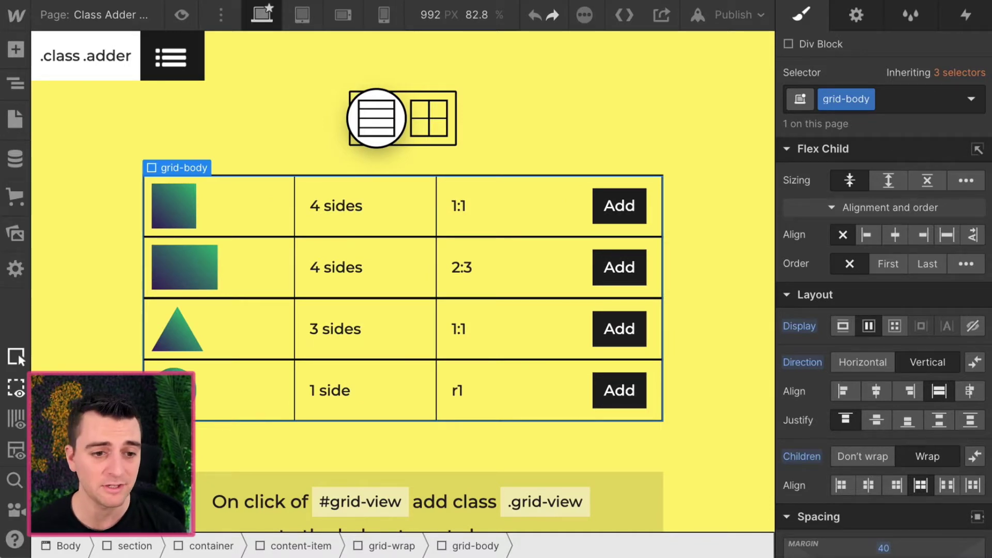
Select the #grid-view text block on the page and highlight its text for copying
{"action": "left_click", "coordinate": [265, 215]}
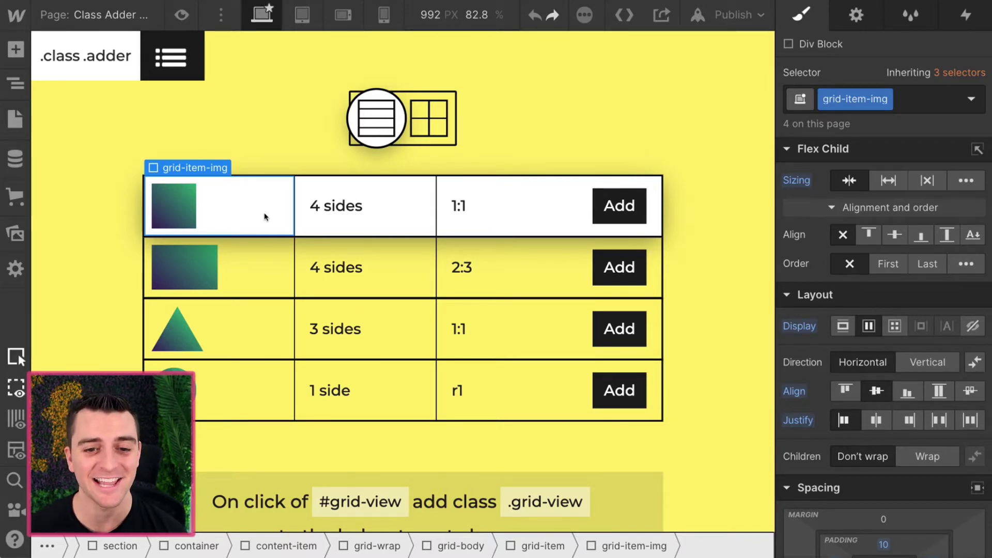
{"action": "scroll", "coordinate": [264, 215], "scroll_direction": "down", "scroll_amount": 6}
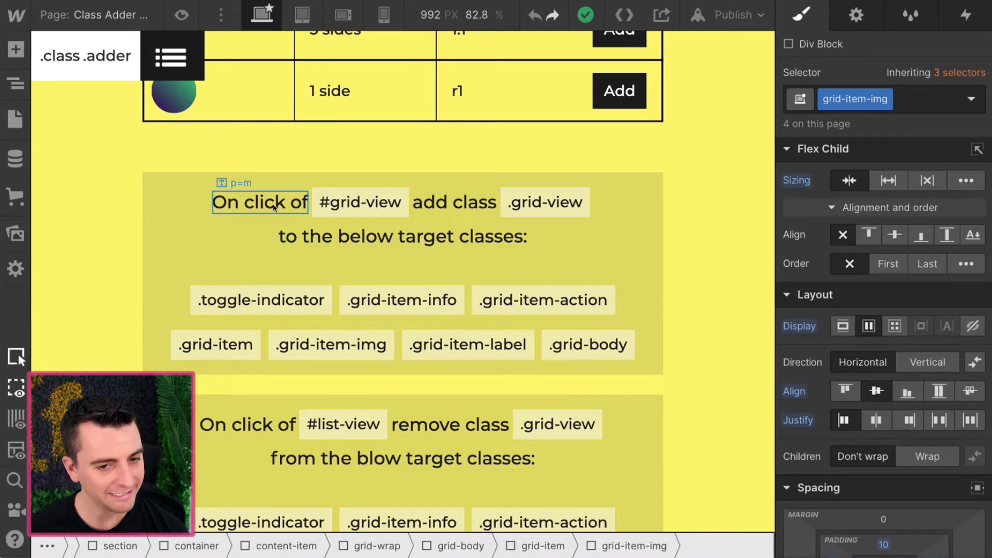
{"action": "left_click", "coordinate": [342, 202]}
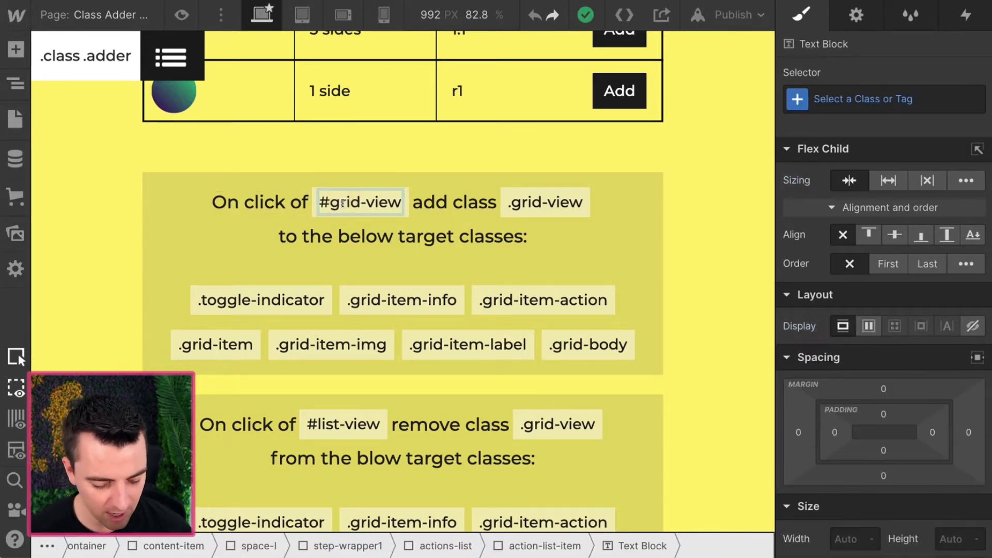
{"action": "double_click", "coordinate": [343, 203]}
{"action": "key", "text": "ctrl+c"}
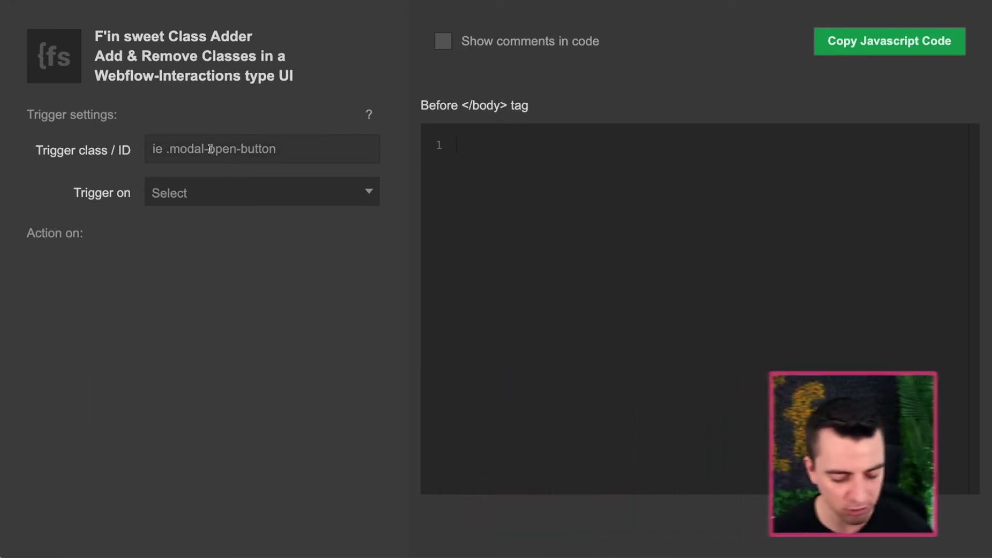
{"action": "left_click", "coordinate": [211, 149]}
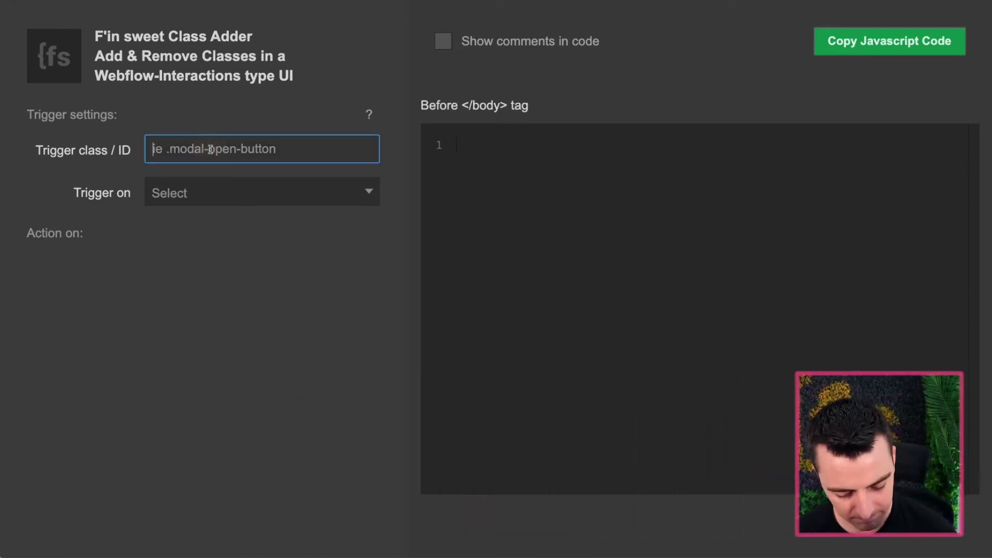
Paste #grid-view as the trigger, set it to fire on Click, and add the first pair
{"action": "key", "text": "ctrl+v"}
{"action": "left_click", "coordinate": [227, 193]}
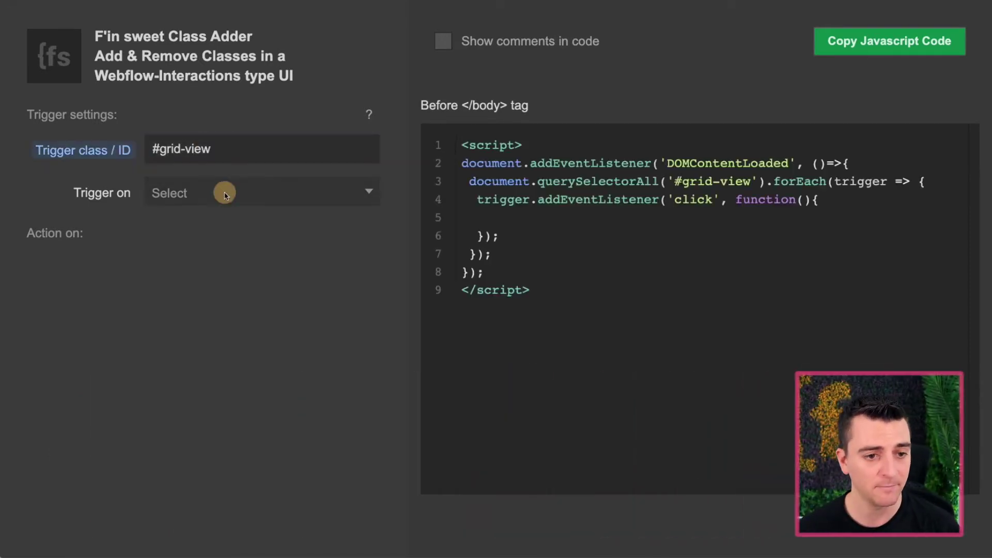
{"action": "left_click", "coordinate": [203, 199]}
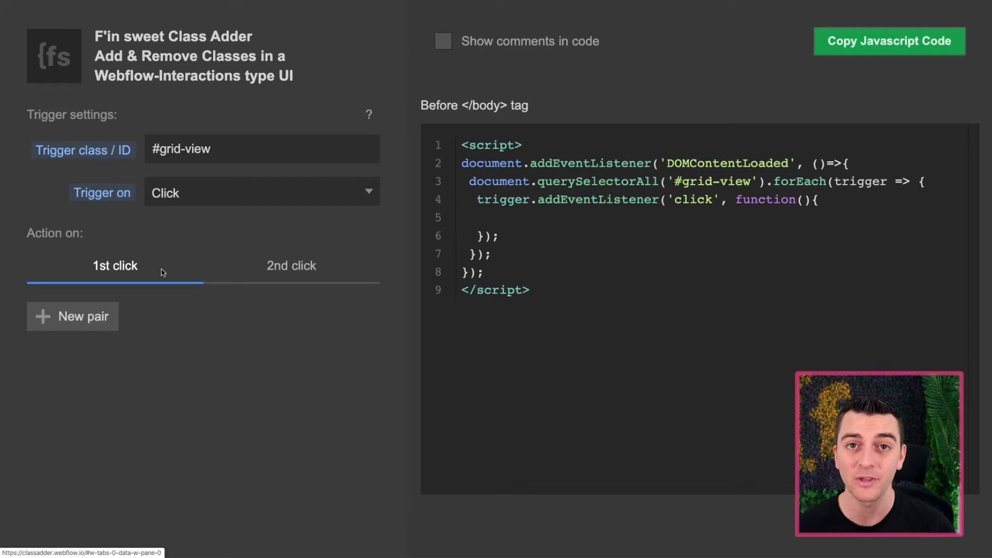
{"action": "left_click", "coordinate": [65, 316]}
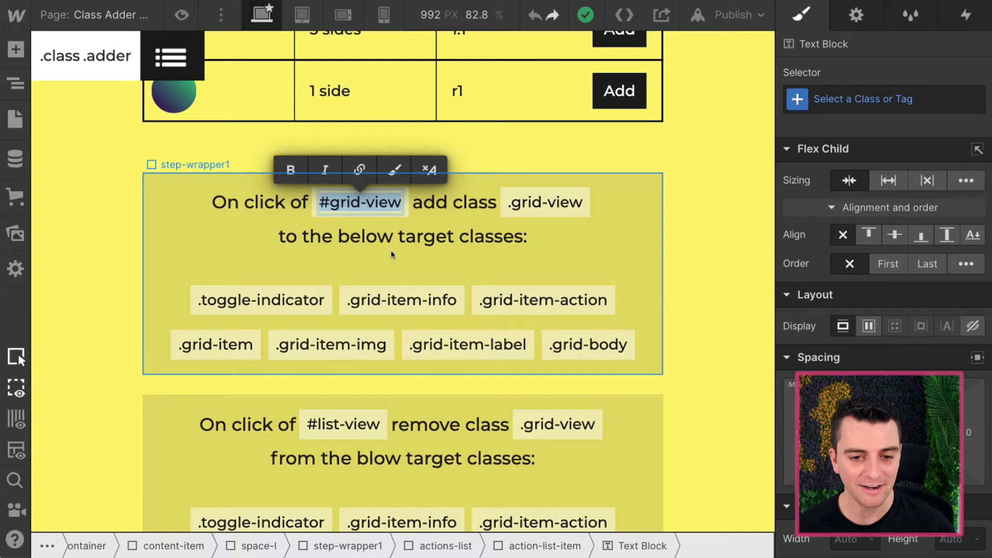
{"action": "scroll", "coordinate": [391, 250], "scroll_direction": "down", "scroll_amount": 1}
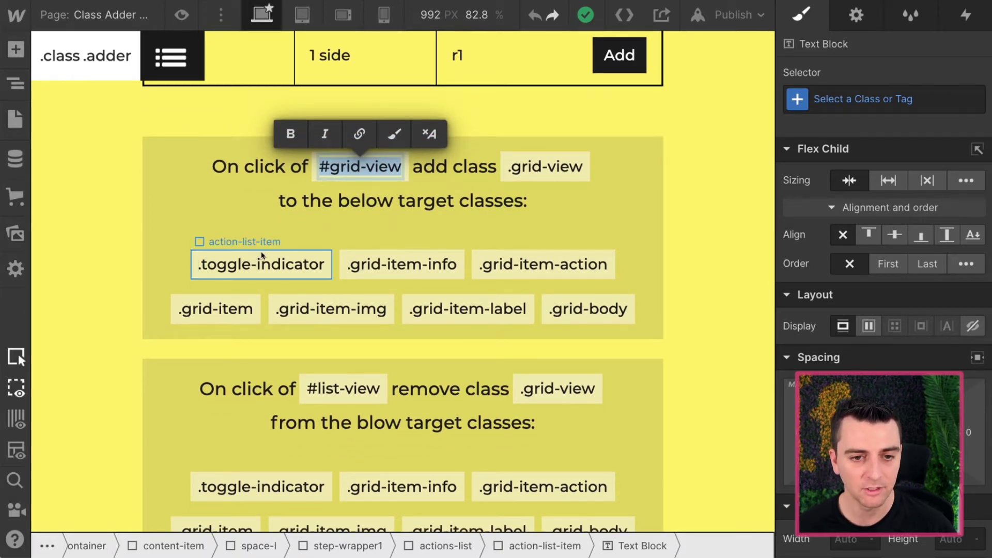
Inspect the .toggle-indicator list item in Webflow, then add another target/class pair
{"action": "left_click", "coordinate": [332, 258]}
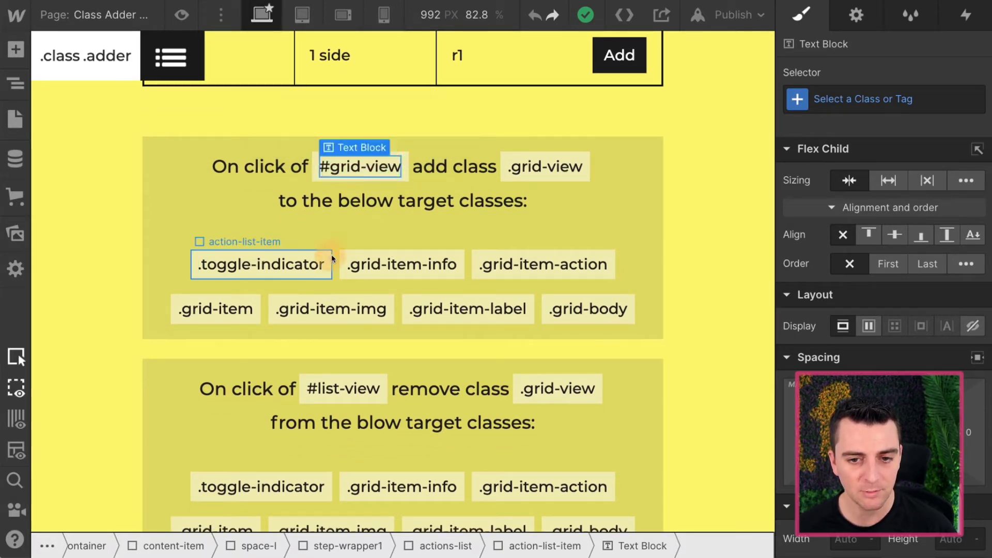
{"action": "left_click", "coordinate": [331, 258]}
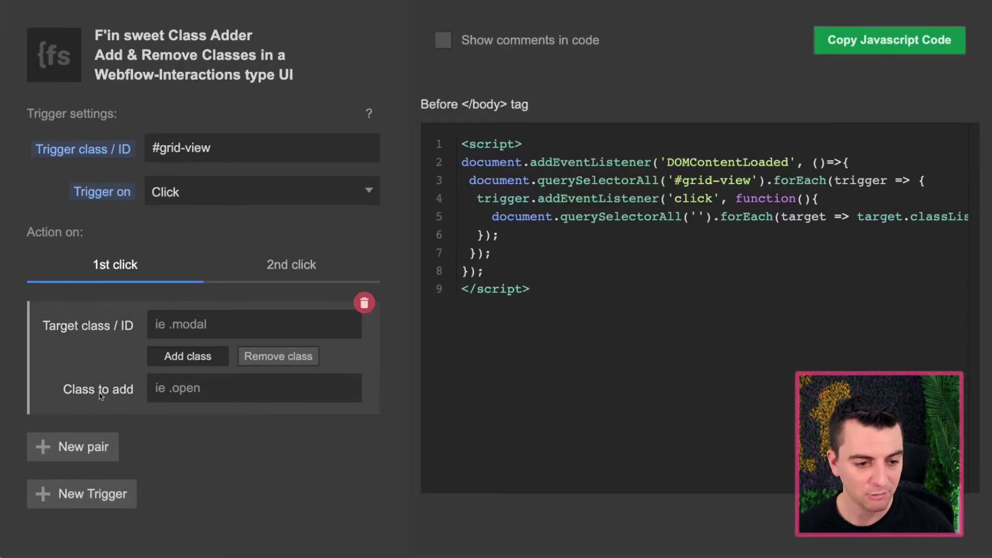
{"action": "left_click", "coordinate": [70, 445]}
Add five more pairs for seven in total, then select the .grid-view text in Webflow
{"action": "scroll", "coordinate": [67, 444], "scroll_direction": "down", "scroll_amount": 3}
{"action": "left_click", "coordinate": [63, 468]}
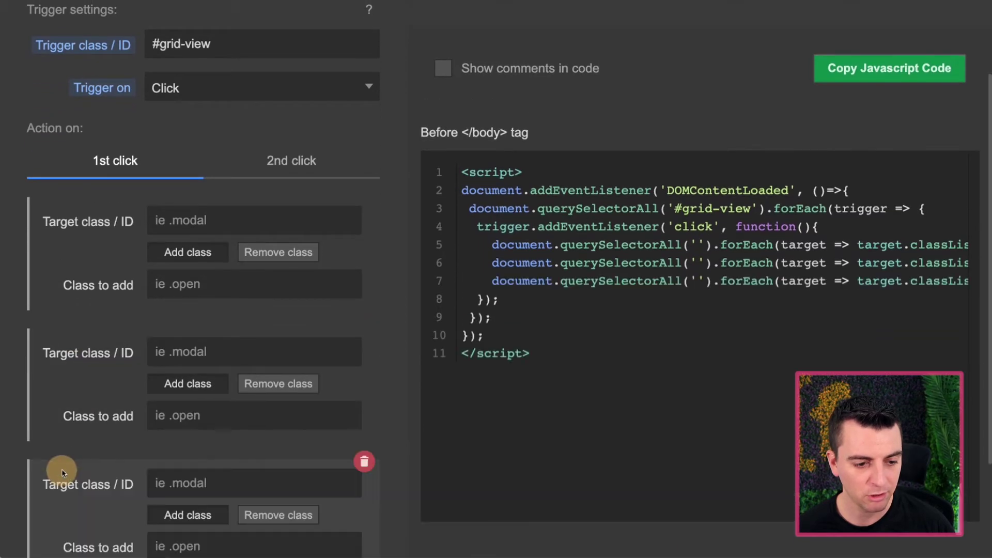
{"action": "scroll", "coordinate": [62, 472], "scroll_direction": "down", "scroll_amount": 3}
{"action": "left_click", "coordinate": [62, 473]}
{"action": "scroll", "coordinate": [62, 473], "scroll_direction": "down", "scroll_amount": 3}
{"action": "left_click", "coordinate": [62, 473]}
{"action": "scroll", "coordinate": [62, 475], "scroll_direction": "down", "scroll_amount": 3}
{"action": "left_click", "coordinate": [62, 473]}
{"action": "scroll", "coordinate": [62, 473], "scroll_direction": "down", "scroll_amount": 3}
{"action": "left_click", "coordinate": [62, 473]}
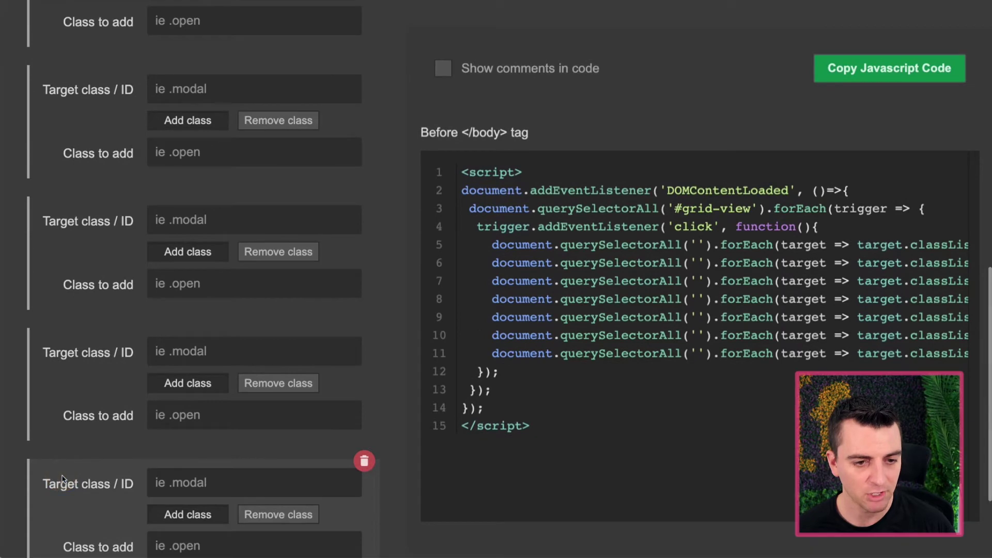
{"action": "scroll", "coordinate": [62, 478], "scroll_direction": "up", "scroll_amount": 20}
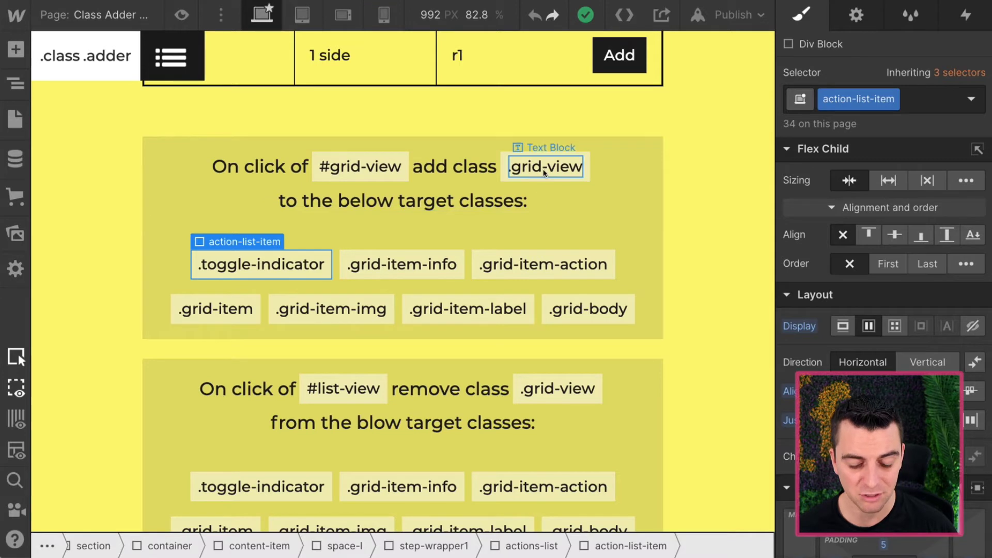
{"action": "left_click", "coordinate": [543, 169]}
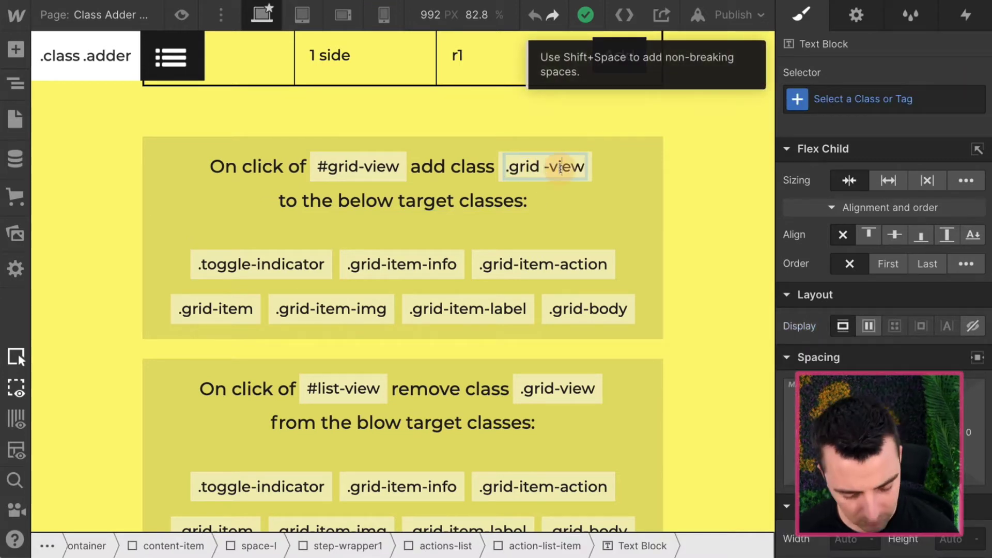
Copy .grid-view and paste it into the first three Class to add fields
{"action": "key", "text": "ctrl+a"}
{"action": "key", "text": "ctrl+c"}
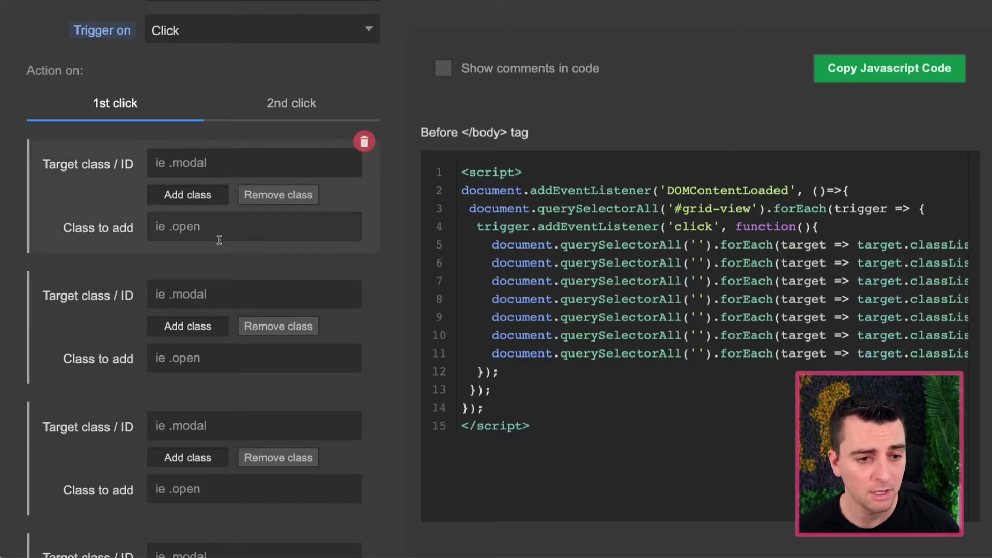
{"action": "left_click", "coordinate": [219, 231]}
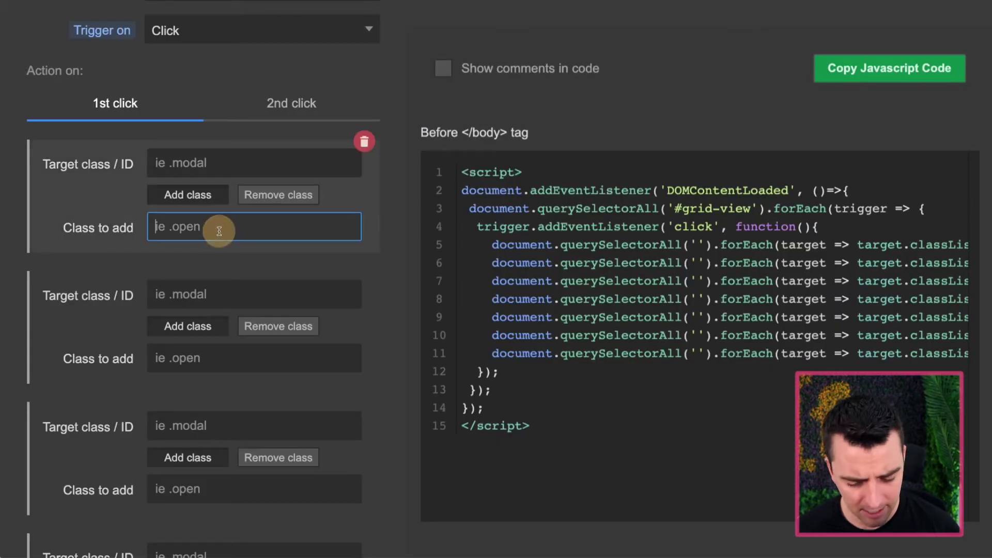
{"action": "type", "text": ".grid--view"}
{"action": "left_click", "coordinate": [194, 366]}
{"action": "key", "text": "ctrl+v"}
{"action": "scroll", "coordinate": [191, 372], "scroll_direction": "down", "scroll_amount": 2}
{"action": "left_click", "coordinate": [184, 395]}
{"action": "type", "text": ".grid--view"}
{"action": "scroll", "coordinate": [185, 398], "scroll_direction": "down", "scroll_amount": 2}
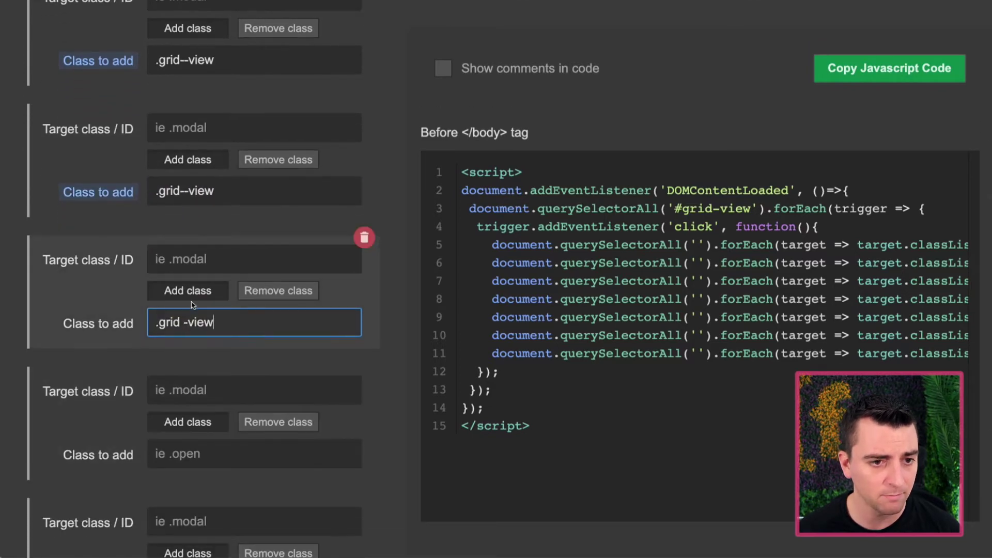
{"action": "scroll", "coordinate": [192, 305], "scroll_direction": "up", "scroll_amount": 5}
Correct the first three Class to add values so each reads exactly .grid-view
{"action": "left_click", "coordinate": [189, 182]}
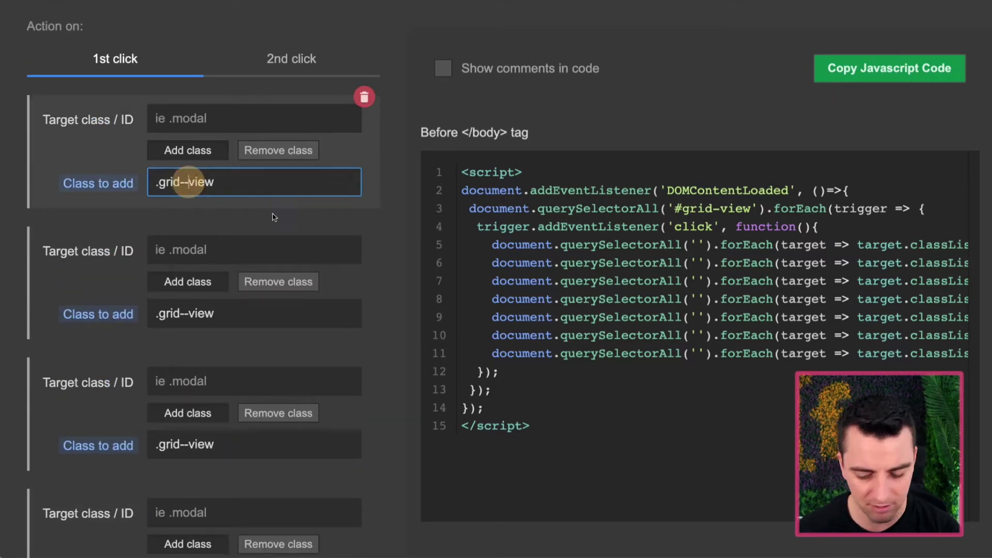
{"action": "left_click_drag", "start_coordinate": [230, 183], "coordinate": [88, 177]}
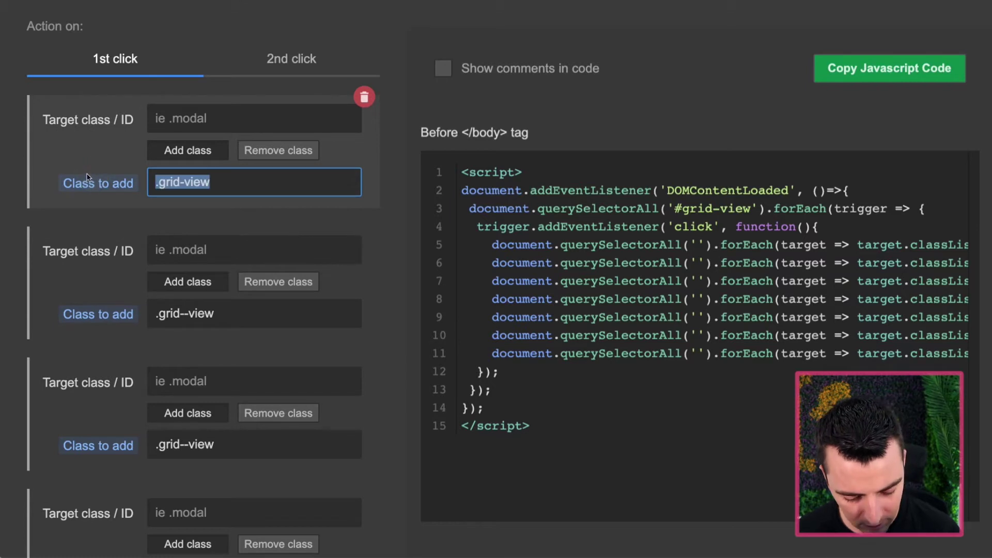
{"action": "type", "text": ".grid--view"}
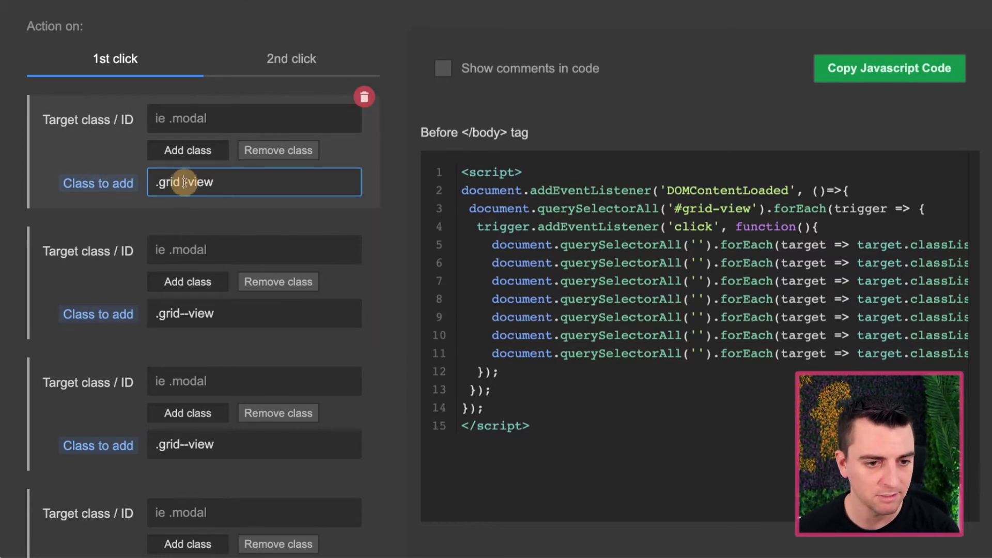
{"action": "left_click_drag", "start_coordinate": [225, 184], "coordinate": [69, 182]}
{"action": "key", "text": "ctrl+c"}
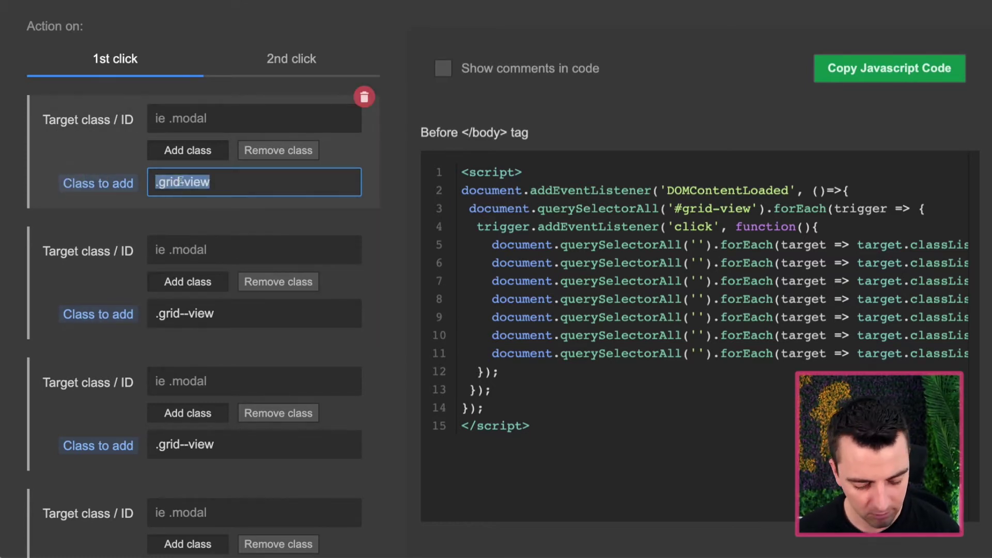
{"action": "left_click", "coordinate": [200, 312]}
{"action": "key", "text": "ctrl+a"}
{"action": "key", "text": "ctrl+v"}
{"action": "left_click", "coordinate": [183, 453]}
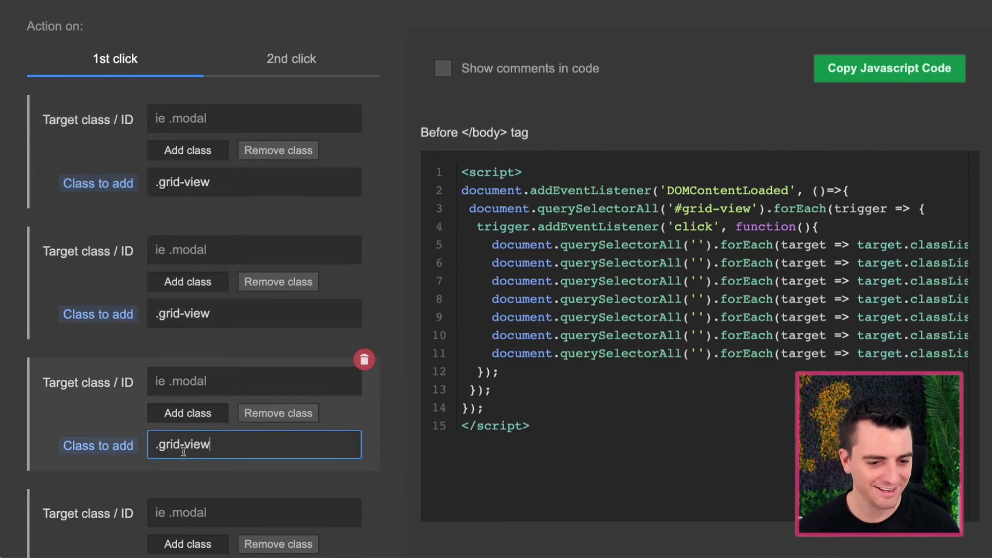
{"action": "key", "text": "ctrl+v"}
Enter .grid-view in the remaining four Class to add fields through the seventh pair
{"action": "scroll", "coordinate": [184, 452], "scroll_direction": "down", "scroll_amount": 3}
{"action": "left_click", "coordinate": [186, 405]}
{"action": "key", "text": "ctrl+a"}
{"action": "key", "text": "ctrl+v"}
{"action": "scroll", "coordinate": [188, 405], "scroll_direction": "down", "scroll_amount": 4}
{"action": "scroll", "coordinate": [187, 405], "scroll_direction": "down", "scroll_amount": 1}
{"action": "left_click", "coordinate": [193, 308]}
{"action": "scroll", "coordinate": [197, 308], "scroll_direction": "down", "scroll_amount": 2}
{"action": "left_click", "coordinate": [187, 341]}
{"action": "key", "text": "ctrl+v"}
{"action": "left_click", "coordinate": [189, 474]}
{"action": "key", "text": "ctrl+v"}
{"action": "left_click", "coordinate": [376, 473]}
{"action": "scroll", "coordinate": [378, 476], "scroll_direction": "up", "scroll_amount": 3}
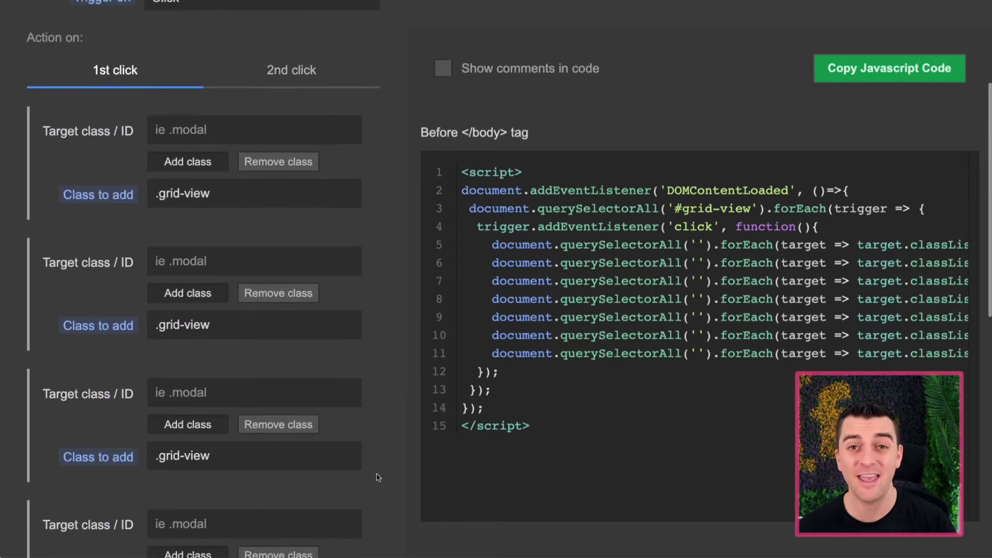
Copy .toggle-indicator from the Webflow page and enter it as the first #grid-view target
{"action": "mouse_move", "coordinate": [378, 477]}
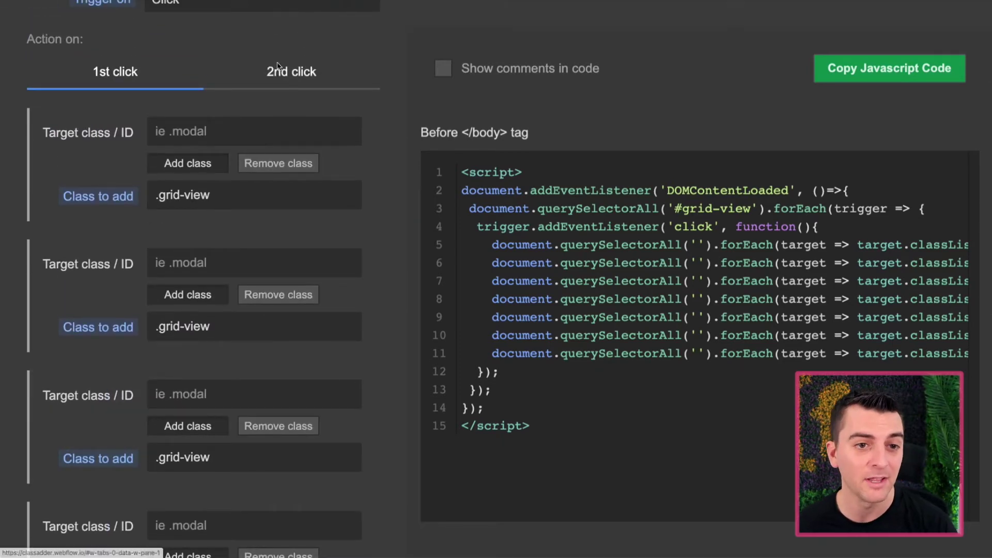
{"action": "key", "text": "ctrl+Tab"}
{"action": "left_click", "coordinate": [250, 268]}
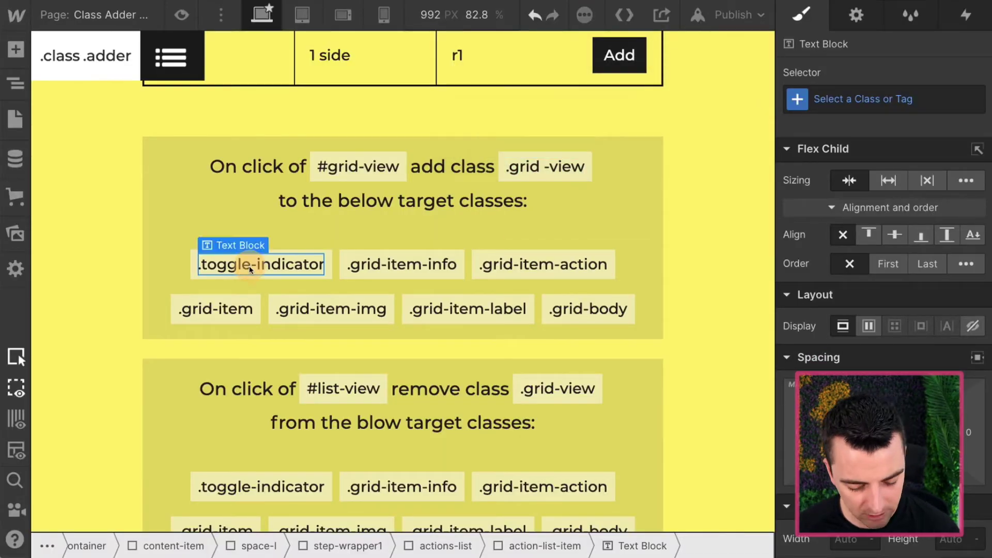
{"action": "double_click", "coordinate": [251, 268]}
{"action": "key", "text": "ctrl+c"}
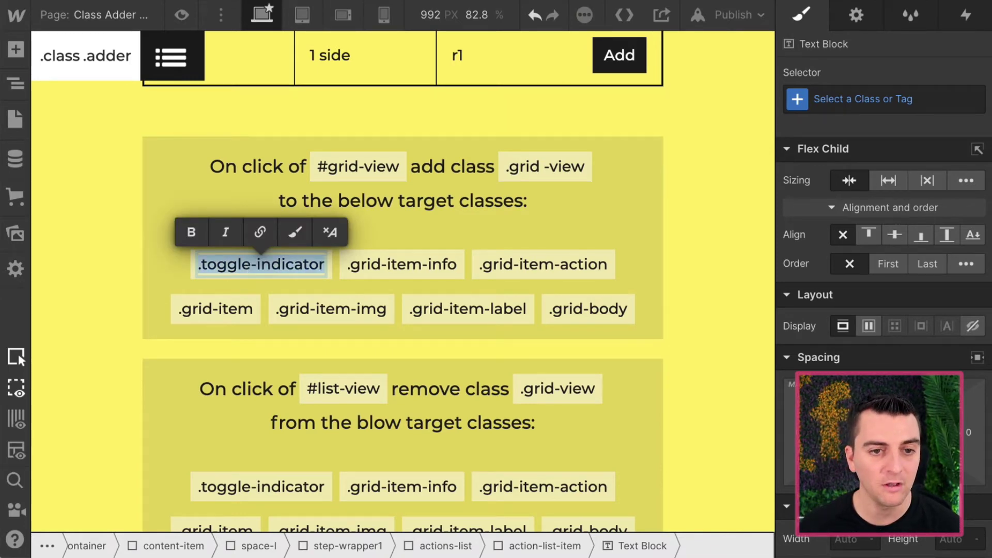
{"action": "key", "text": "ctrl+Tab"}
{"action": "left_click", "coordinate": [212, 130]}
{"action": "key", "text": "ctrl+v"}
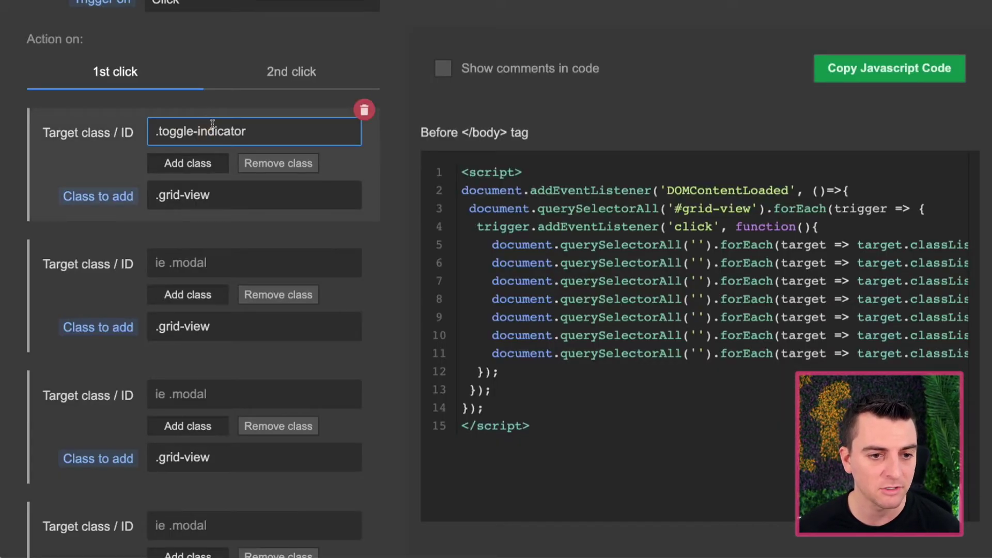
{"action": "left_click", "coordinate": [194, 102]}
{"action": "scroll", "coordinate": [155, 155], "scroll_direction": "up", "scroll_amount": 3}
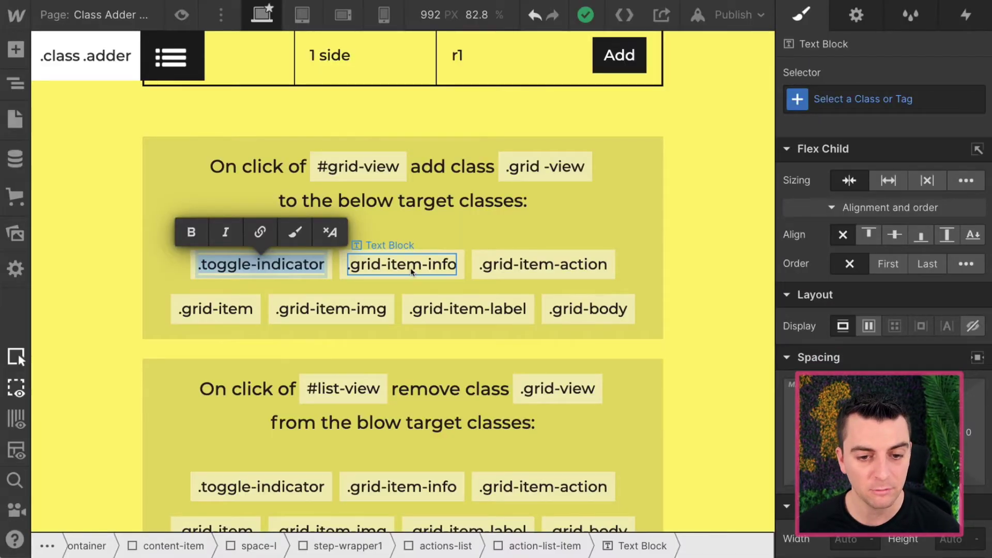
Add .grid-item-info and .grid-item-action as the second and third targets
{"action": "double_click", "coordinate": [411, 267]}
{"action": "key", "text": "ctrl+a"}
{"action": "key", "text": "ctrl+v"}
{"action": "key", "text": "ctrl+z"}
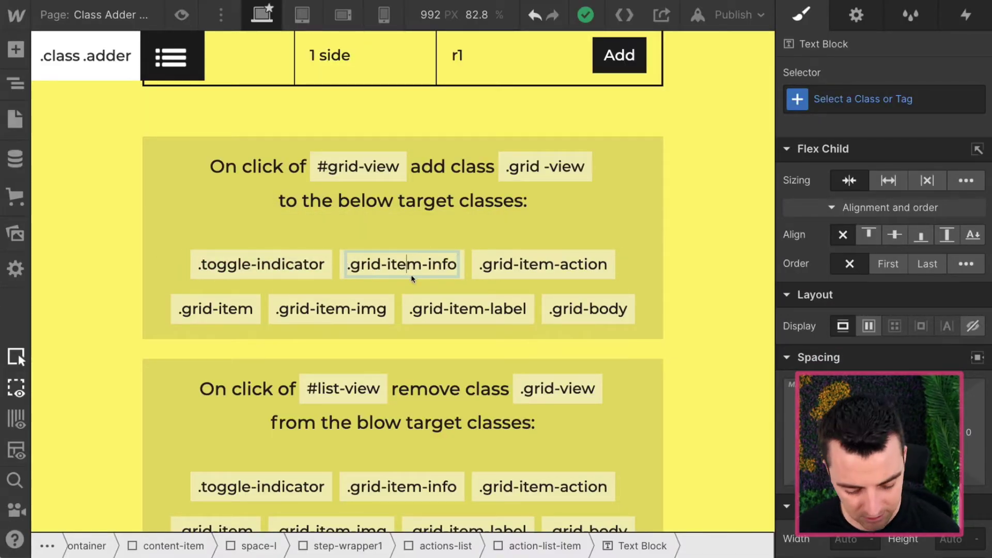
{"action": "double_click", "coordinate": [408, 275]}
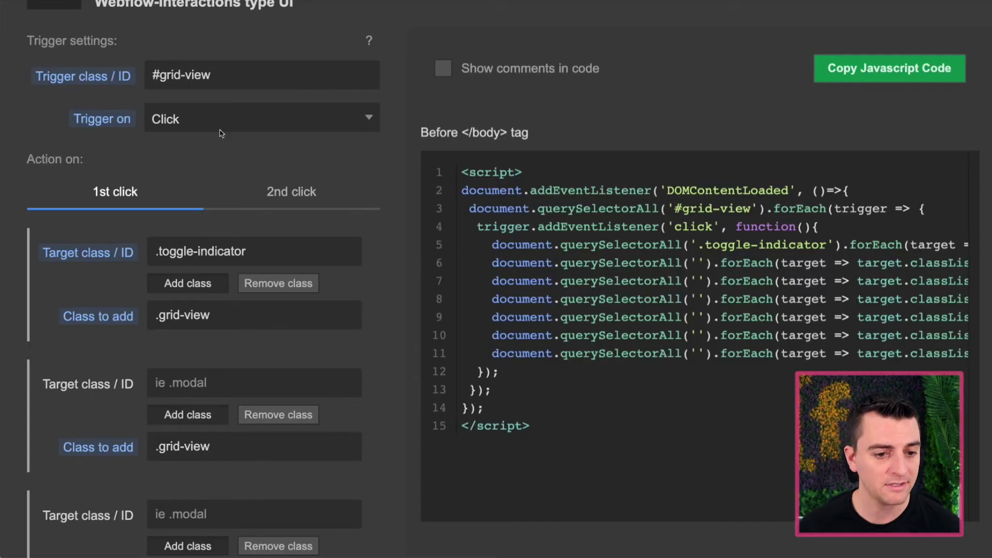
{"action": "left_click", "coordinate": [233, 383]}
{"action": "key", "text": "ctrl+v"}
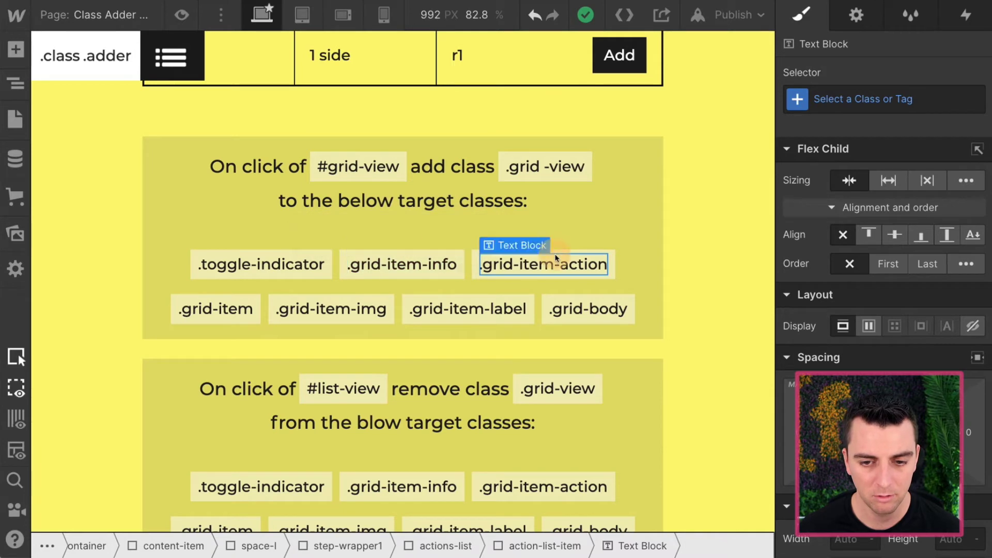
{"action": "double_click", "coordinate": [556, 256]}
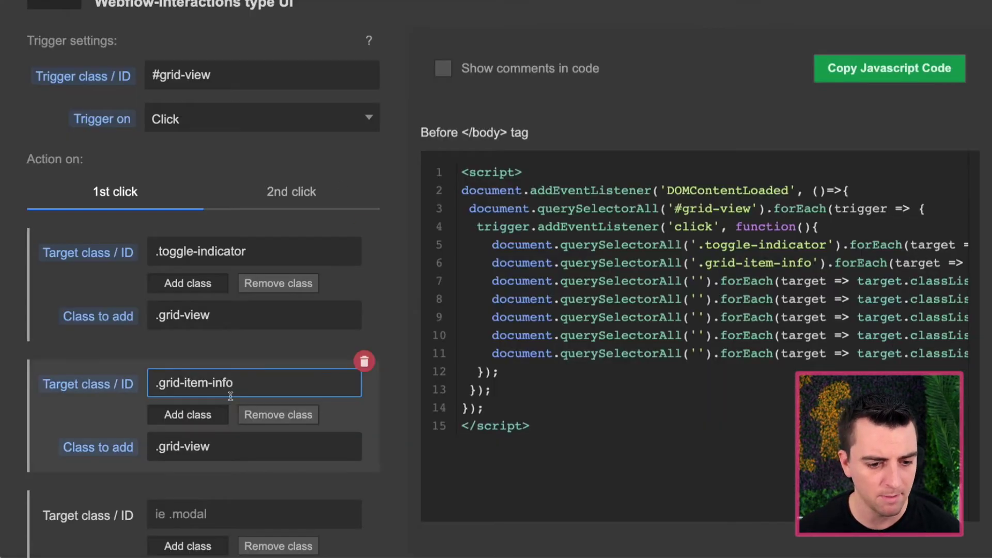
{"action": "scroll", "coordinate": [233, 361], "scroll_direction": "down", "scroll_amount": 2}
{"action": "left_click", "coordinate": [222, 398]}
{"action": "key", "text": "ctrl+v"}
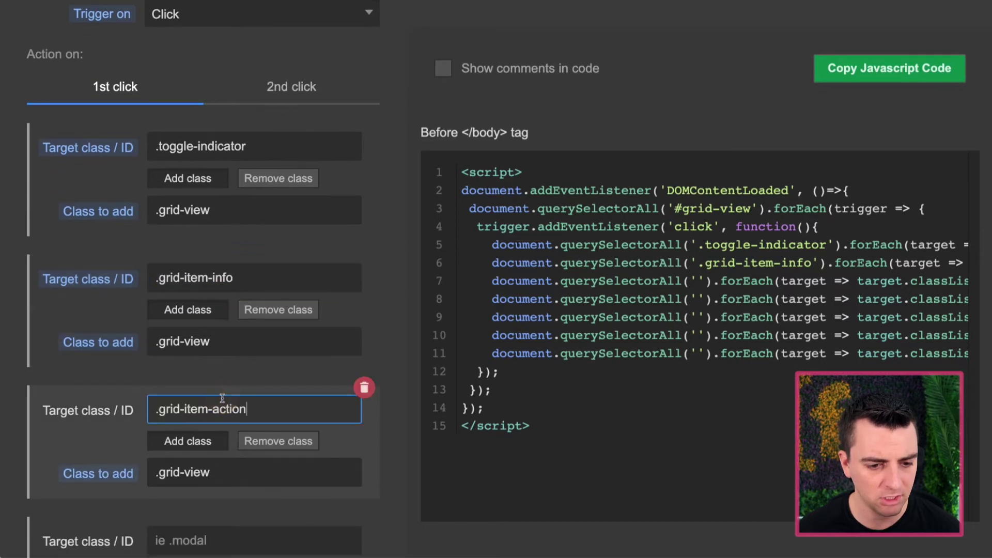
Add .grid-item and .grid-item-img as the fourth and fifth targets
{"action": "scroll", "coordinate": [223, 398], "scroll_direction": "down", "scroll_amount": 2}
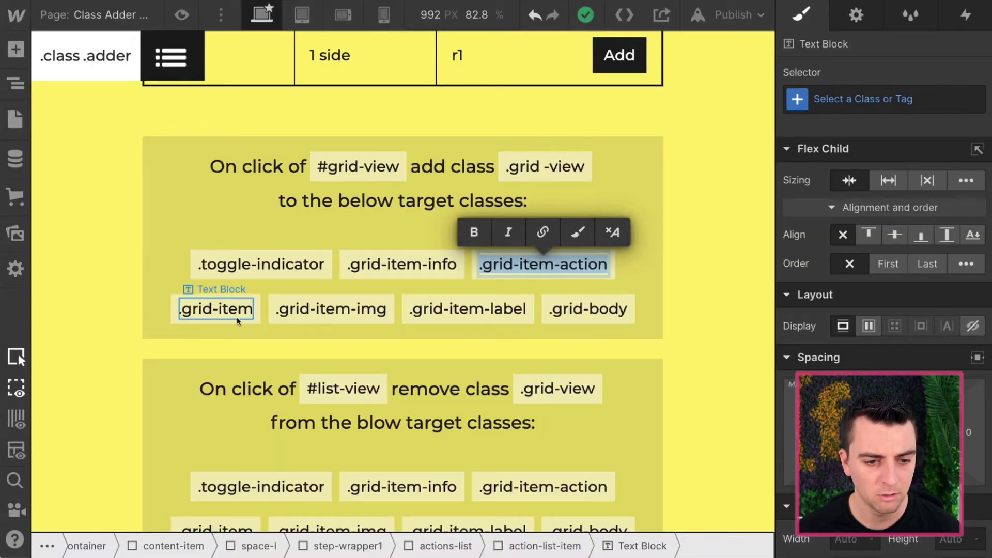
{"action": "double_click", "coordinate": [227, 312]}
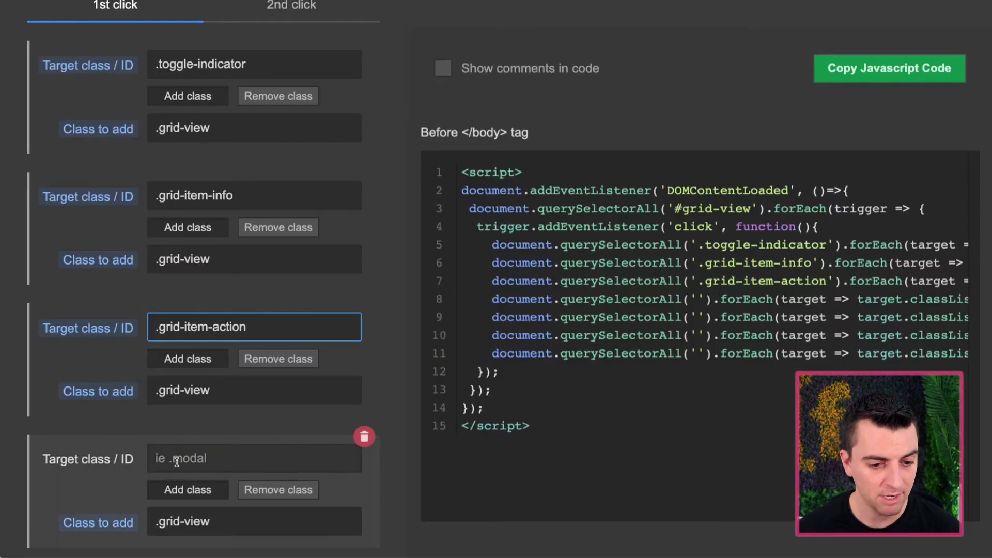
{"action": "left_click", "coordinate": [178, 460]}
{"action": "key", "text": "ctrl+v"}
{"action": "scroll", "coordinate": [177, 462], "scroll_direction": "down", "scroll_amount": 5}
{"action": "scroll", "coordinate": [177, 463], "scroll_direction": "down", "scroll_amount": 1}
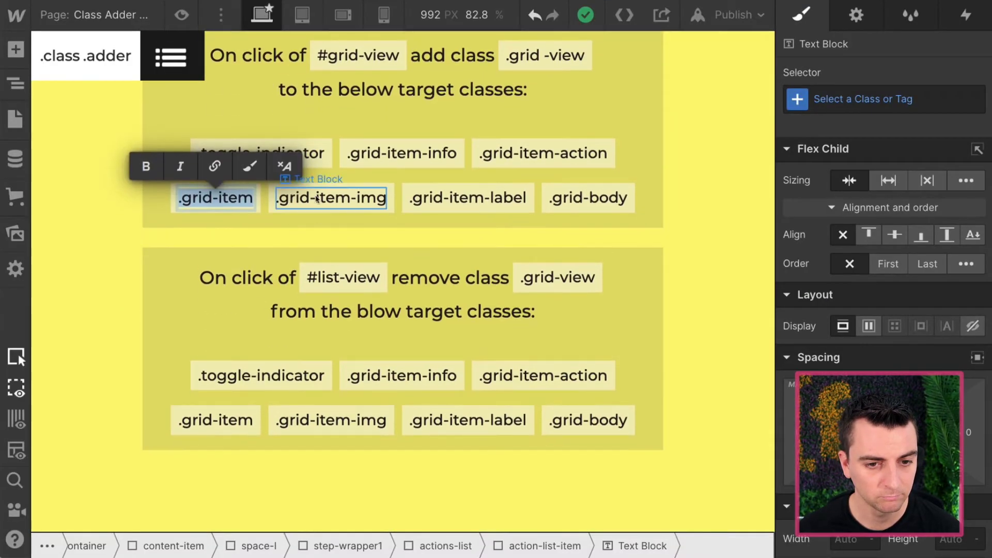
{"action": "double_click", "coordinate": [314, 202]}
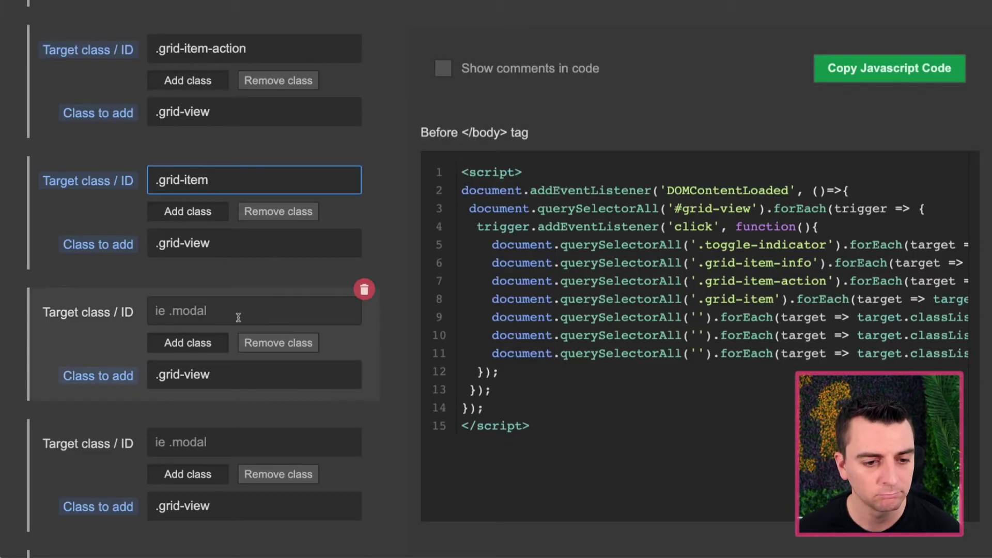
{"action": "left_click", "coordinate": [238, 312]}
{"action": "key", "text": "ctrl+v"}
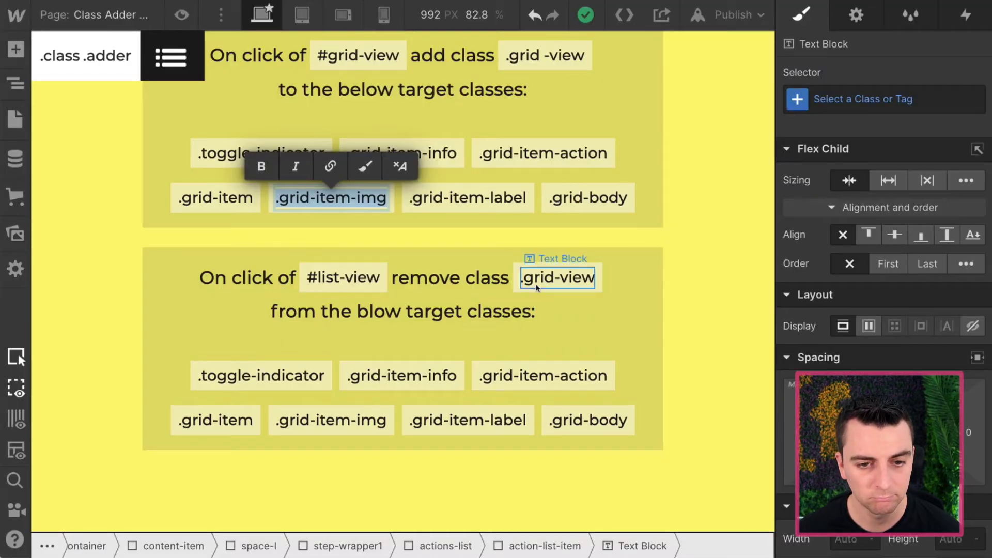
Add .grid-item-label and .grid-body as the final targets, committing them to the generated code
{"action": "left_click", "coordinate": [484, 200]}
{"action": "double_click", "coordinate": [484, 201]}
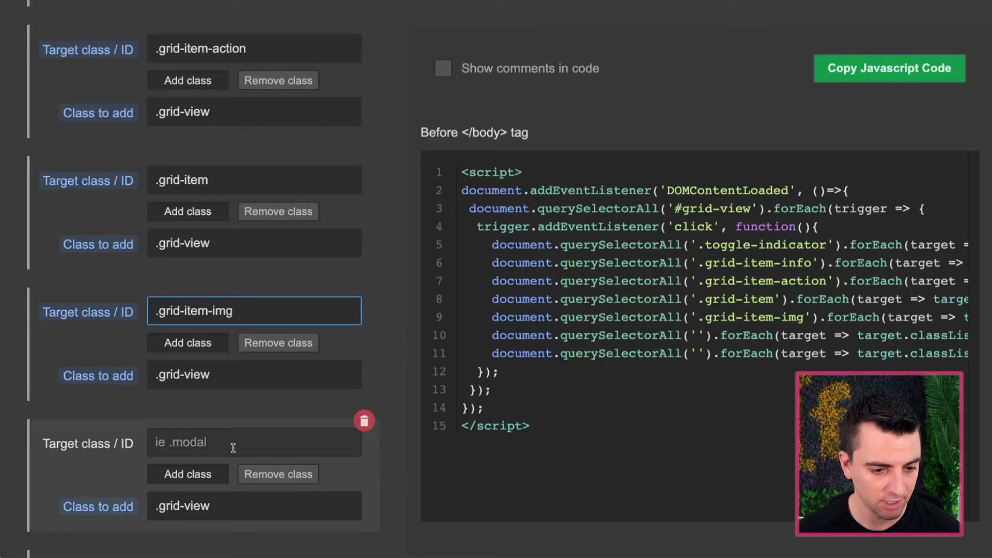
{"action": "left_click", "coordinate": [232, 444]}
{"action": "key", "text": "ctrl+v"}
{"action": "scroll", "coordinate": [233, 448], "scroll_direction": "down", "scroll_amount": 4}
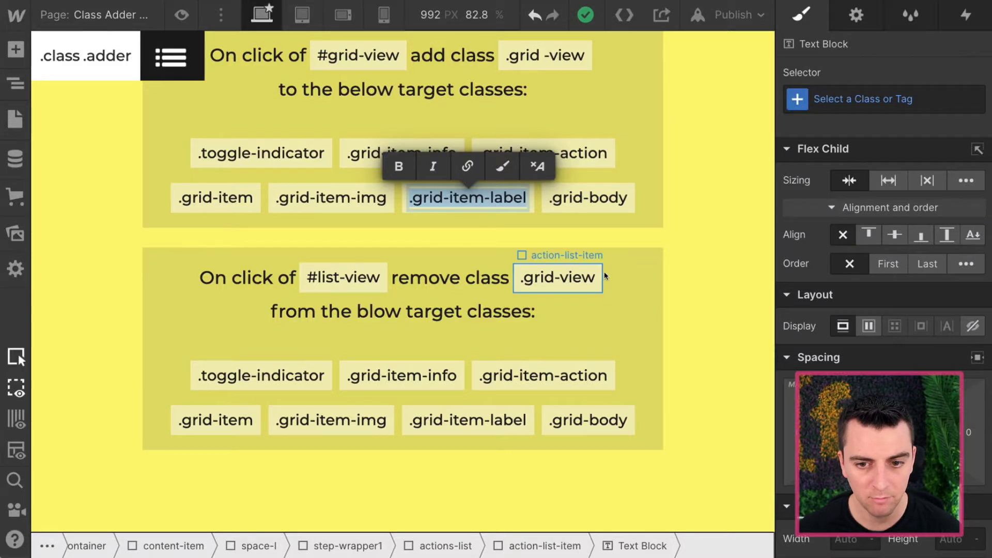
{"action": "left_click", "coordinate": [588, 202]}
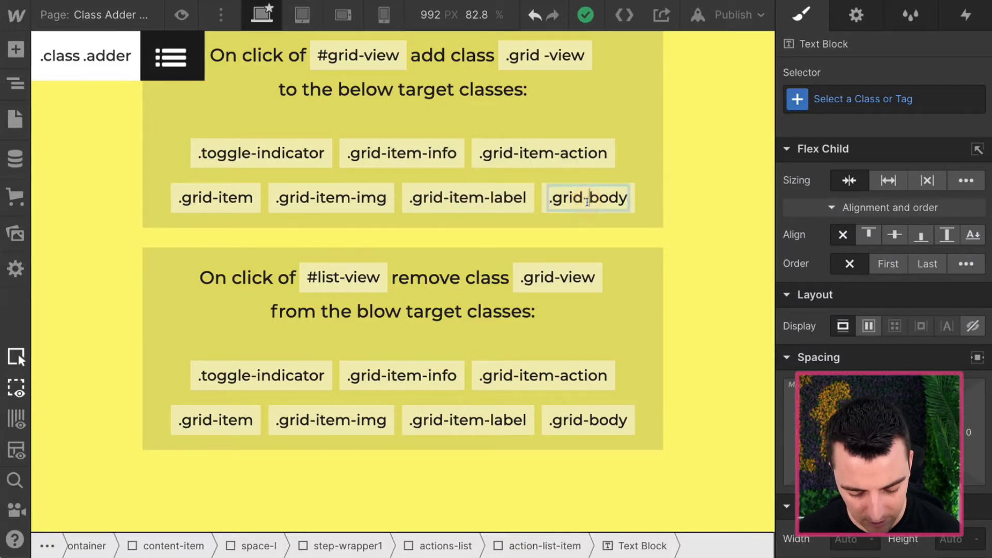
{"action": "double_click", "coordinate": [587, 203]}
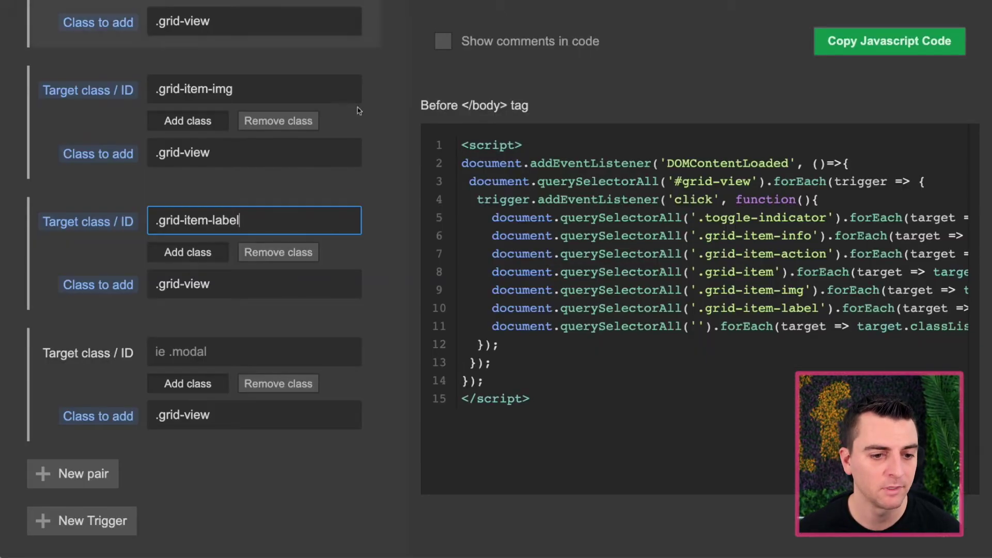
{"action": "left_click", "coordinate": [248, 350]}
{"action": "key", "text": "ctrl+v"}
{"action": "left_click", "coordinate": [380, 410]}
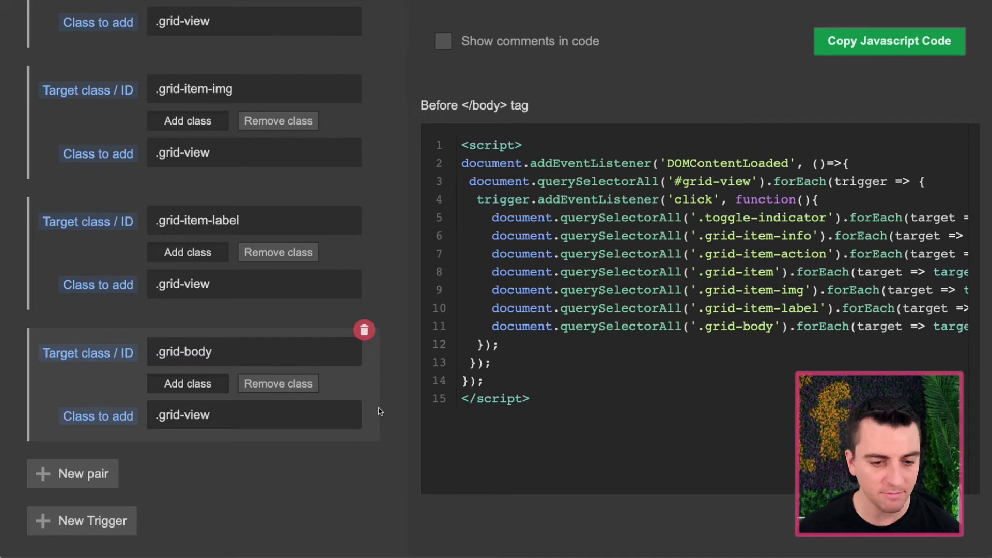
{"action": "scroll", "coordinate": [379, 412], "scroll_direction": "up", "scroll_amount": 10}
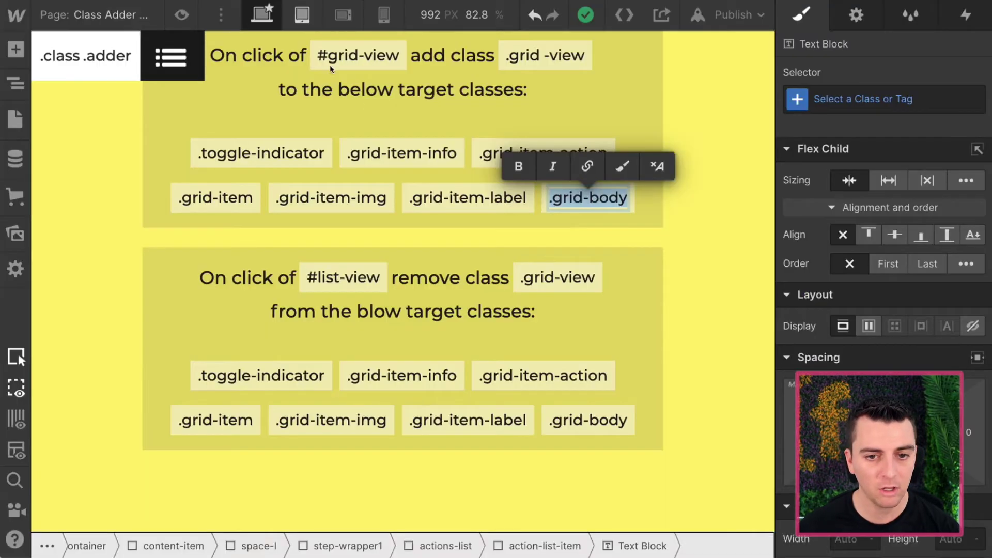
{"action": "scroll", "coordinate": [403, 149], "scroll_direction": "up", "scroll_amount": 4}
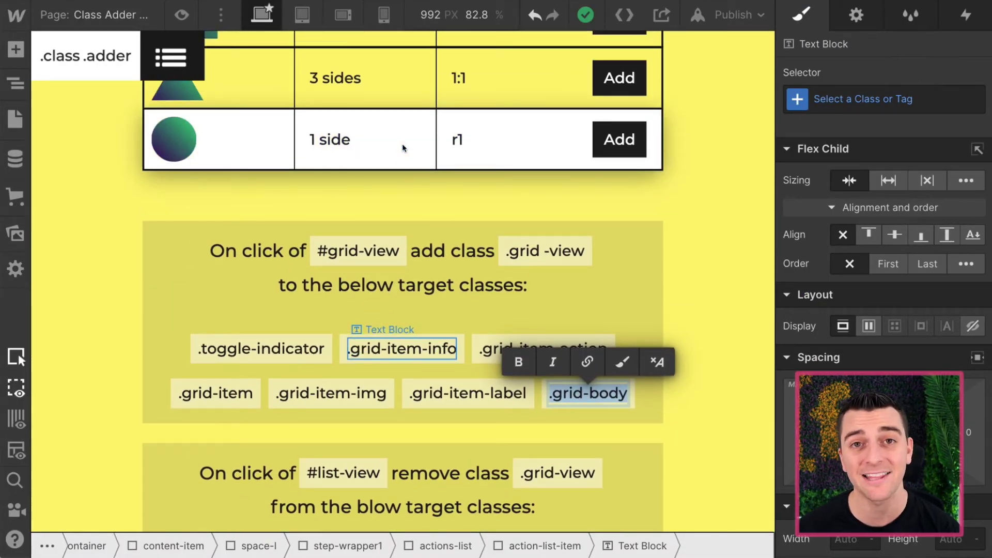
Select and copy the #list-view label text on the Webflow page
{"action": "scroll", "coordinate": [403, 147], "scroll_direction": "down", "scroll_amount": 4}
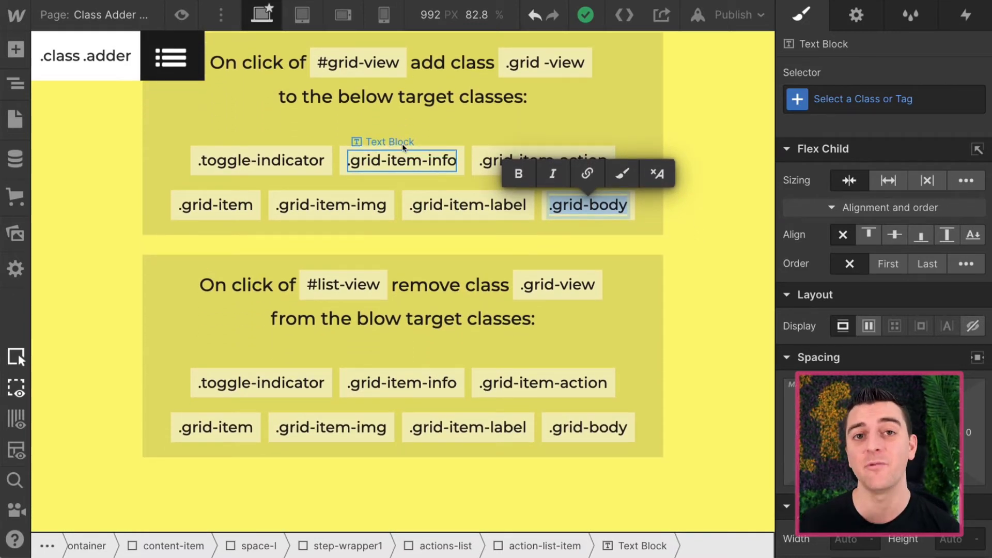
{"action": "double_click", "coordinate": [346, 286]}
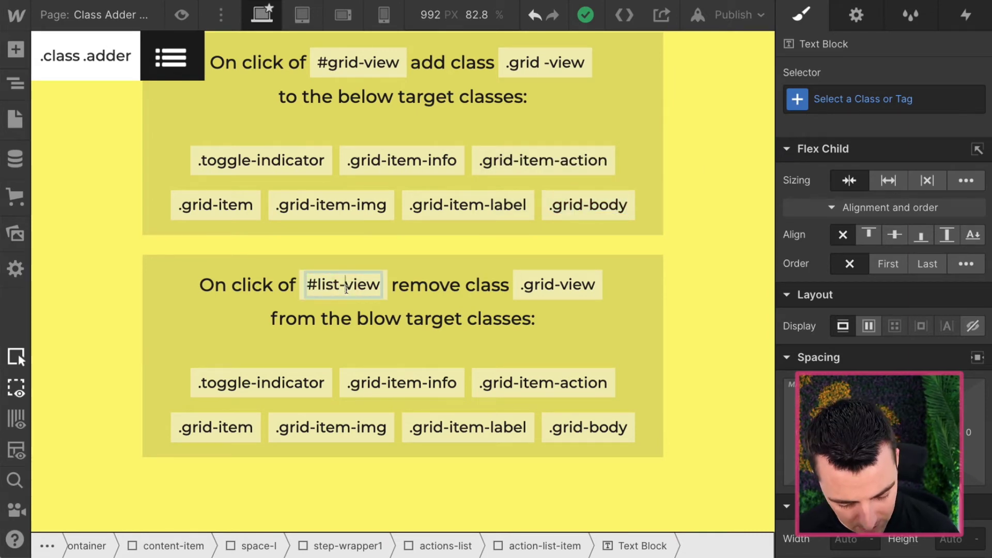
{"action": "triple_click", "coordinate": [346, 288]}
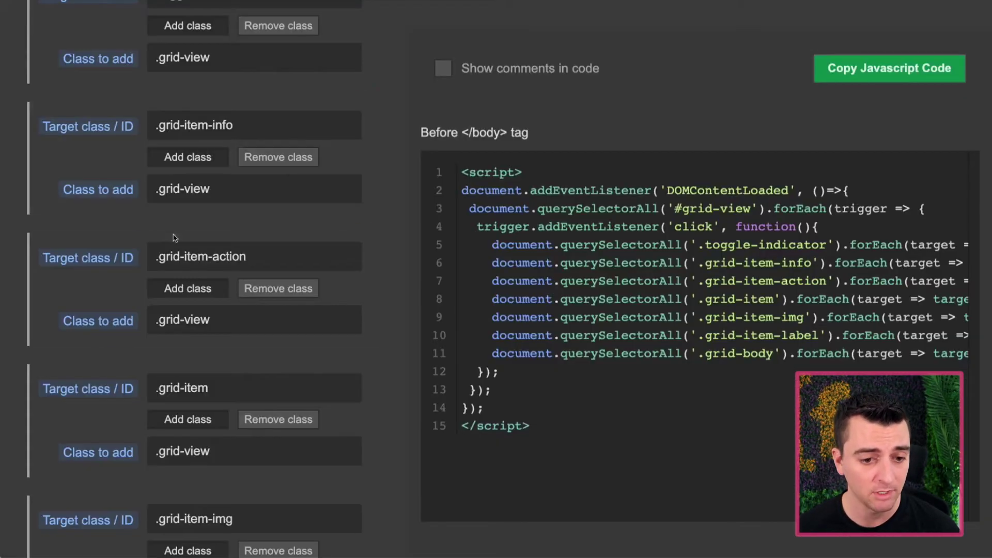
{"action": "scroll", "coordinate": [176, 237], "scroll_direction": "down", "scroll_amount": 8}
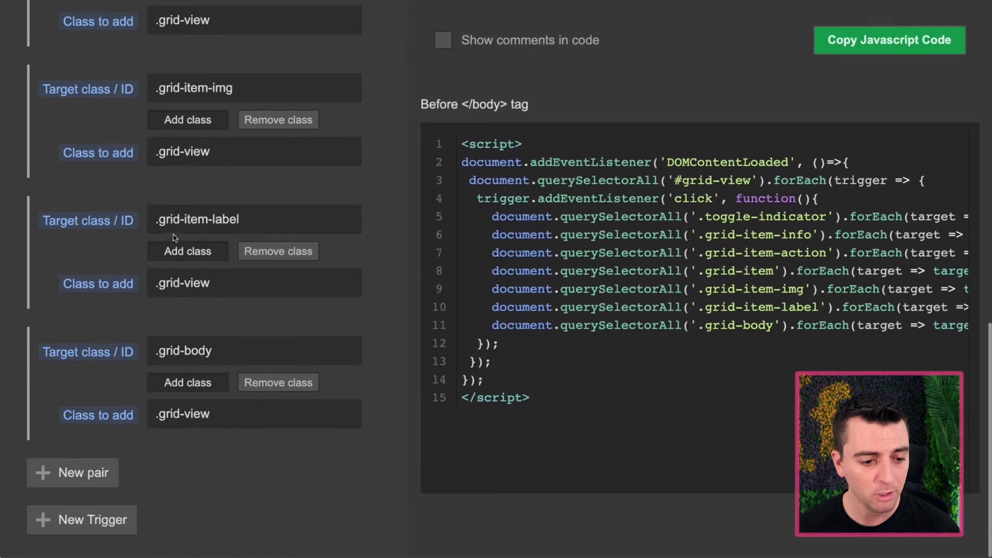
Create a second trigger with ID #list-view
{"action": "left_click", "coordinate": [61, 522]}
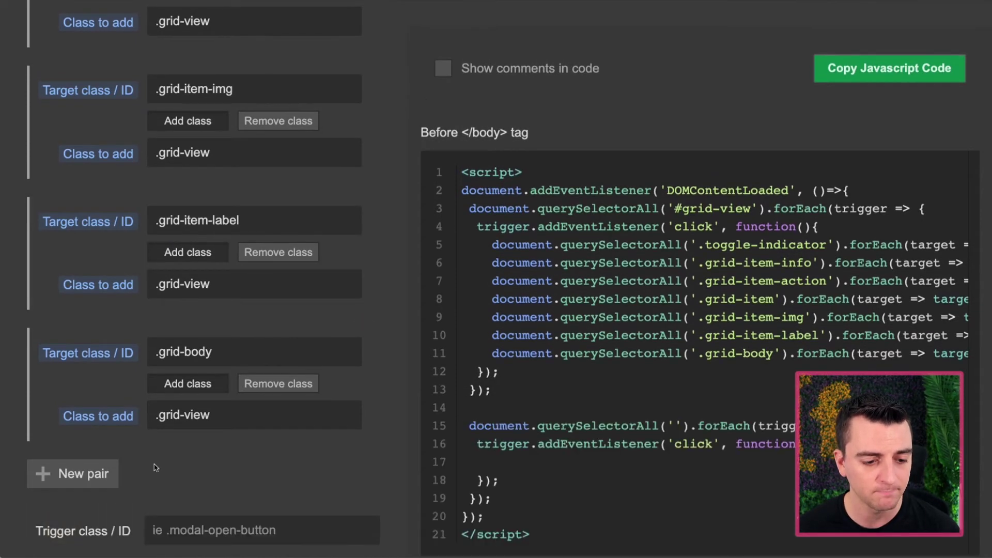
{"action": "scroll", "coordinate": [155, 467], "scroll_direction": "down", "scroll_amount": 3}
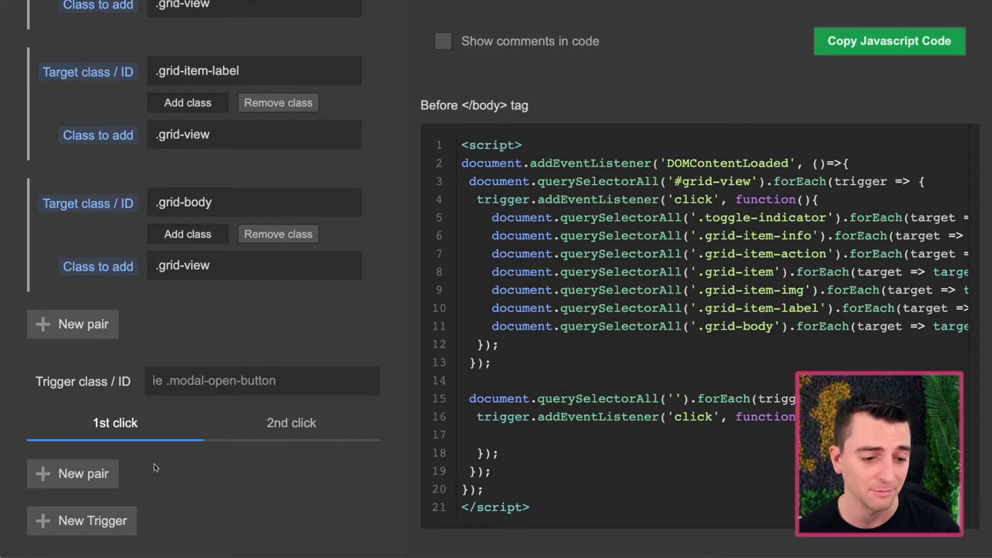
{"action": "left_click", "coordinate": [196, 388]}
{"action": "type", "text": "#list-view"}
{"action": "left_click", "coordinate": [250, 364]}
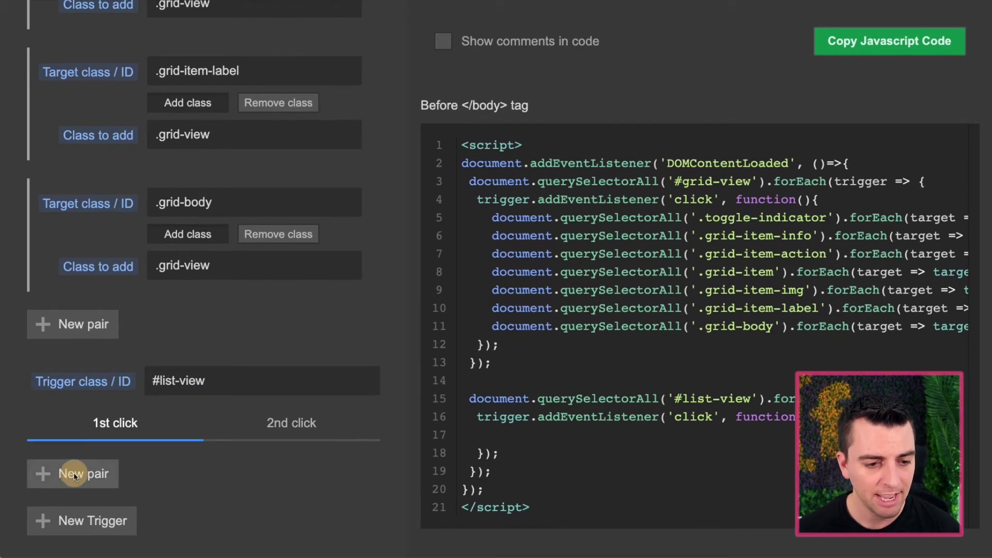
Add six empty target pairs under #list-view and copy the .grid-view class text
{"action": "left_click", "coordinate": [74, 475]}
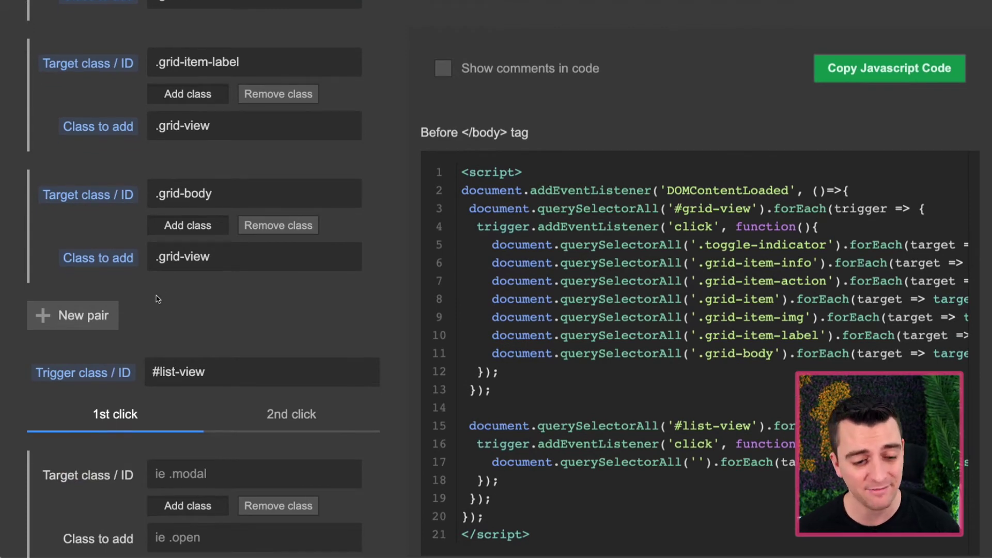
{"action": "scroll", "coordinate": [155, 305], "scroll_direction": "down", "scroll_amount": 3}
{"action": "left_click", "coordinate": [74, 484]}
{"action": "scroll", "coordinate": [72, 487], "scroll_direction": "down", "scroll_amount": 1}
{"action": "scroll", "coordinate": [72, 487], "scroll_direction": "down", "scroll_amount": 1}
{"action": "left_click", "coordinate": [73, 479]}
{"action": "scroll", "coordinate": [72, 483], "scroll_direction": "down", "scroll_amount": 2}
{"action": "left_click", "coordinate": [73, 478]}
{"action": "scroll", "coordinate": [74, 486], "scroll_direction": "down", "scroll_amount": 1}
{"action": "scroll", "coordinate": [74, 486], "scroll_direction": "down", "scroll_amount": 1}
{"action": "left_click", "coordinate": [74, 486]}
{"action": "scroll", "coordinate": [74, 486], "scroll_direction": "down", "scroll_amount": 2}
{"action": "left_click", "coordinate": [74, 486]}
{"action": "scroll", "coordinate": [73, 486], "scroll_direction": "down", "scroll_amount": 2}
{"action": "scroll", "coordinate": [227, 346], "scroll_direction": "up", "scroll_amount": 15}
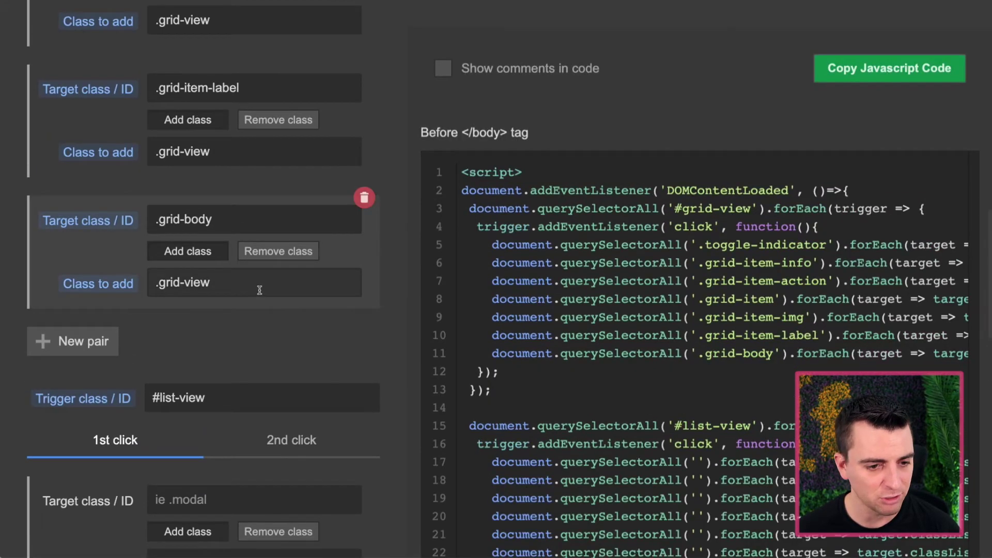
{"action": "left_click_drag", "start_coordinate": [257, 286], "coordinate": [126, 279]}
{"action": "key", "text": "ctrl+c"}
{"action": "scroll", "coordinate": [126, 280], "scroll_direction": "down", "scroll_amount": 4}
Fill .grid-view into the class field of each #list-view pair
{"action": "left_click", "coordinate": [181, 354]}
{"action": "key", "text": "ctrl+v"}
{"action": "scroll", "coordinate": [184, 359], "scroll_direction": "down", "scroll_amount": 3}
{"action": "left_click", "coordinate": [176, 335]}
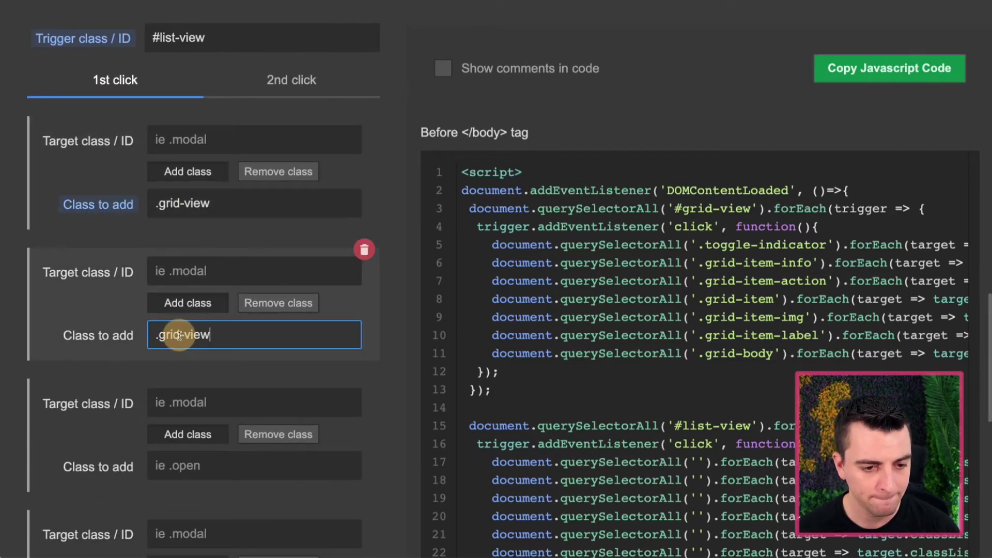
{"action": "key", "text": "ctrl+v"}
{"action": "scroll", "coordinate": [176, 335], "scroll_direction": "down", "scroll_amount": 3}
{"action": "left_click", "coordinate": [176, 315]}
{"action": "key", "text": "ctrl+v"}
{"action": "left_click", "coordinate": [182, 442]}
{"action": "key", "text": "ctrl+v"}
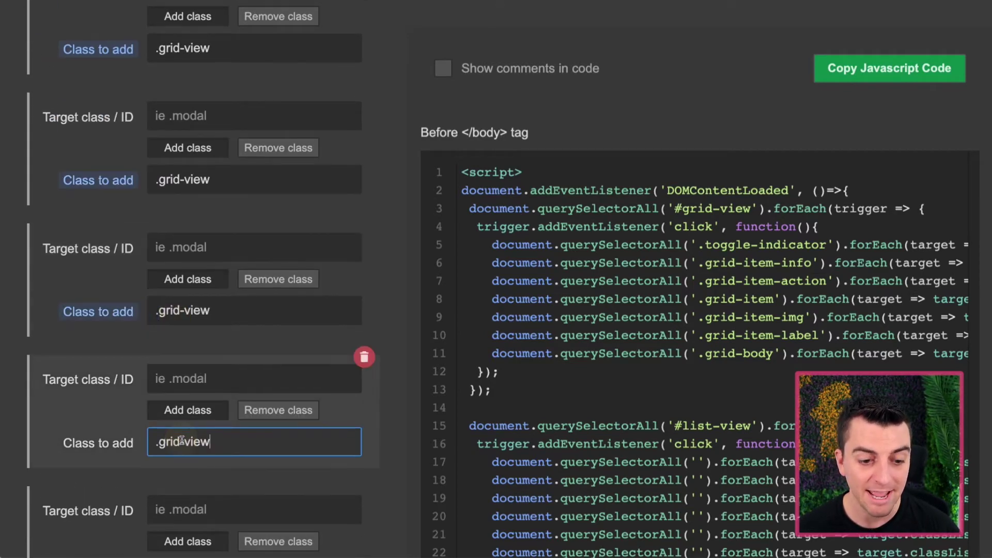
{"action": "left_click", "coordinate": [178, 397]}
{"action": "key", "text": "ctrl+v"}
{"action": "scroll", "coordinate": [178, 398], "scroll_direction": "down", "scroll_amount": 3}
{"action": "left_click", "coordinate": [181, 349]}
{"action": "key", "text": "ctrl+v"}
{"action": "left_click", "coordinate": [173, 478]}
{"action": "key", "text": "ctrl+v"}
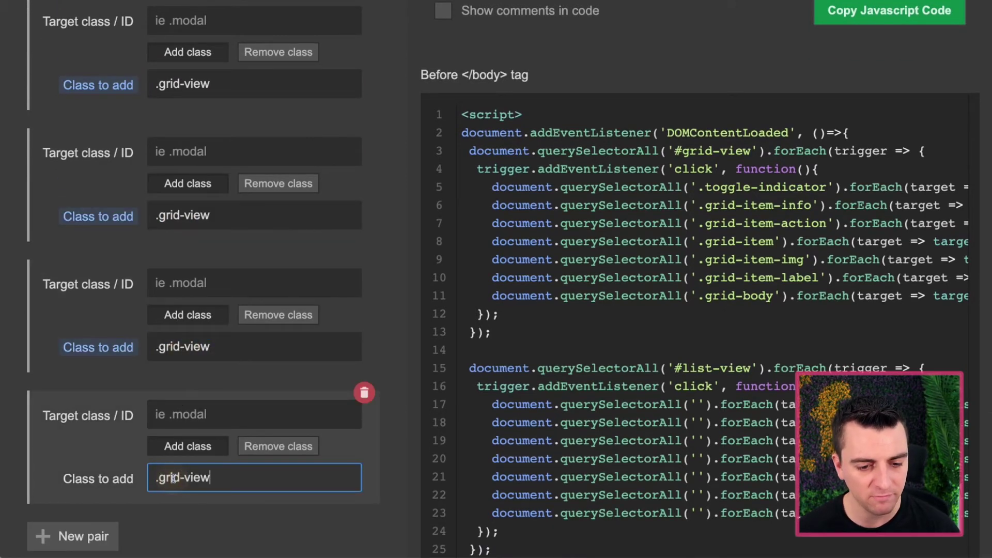
Switch every #list-view pair to Remove class for .grid-view
{"action": "left_click", "coordinate": [274, 447]}
{"action": "left_click", "coordinate": [288, 315]}
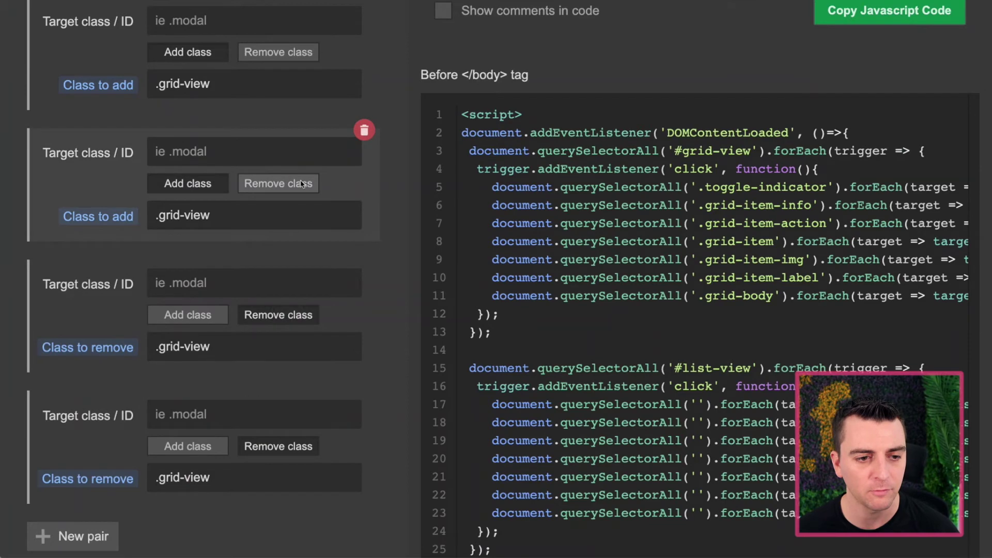
{"action": "scroll", "coordinate": [292, 186], "scroll_direction": "up", "scroll_amount": 2}
{"action": "left_click", "coordinate": [287, 227]}
{"action": "left_click", "coordinate": [188, 226]}
{"action": "scroll", "coordinate": [249, 257], "scroll_direction": "up", "scroll_amount": 2}
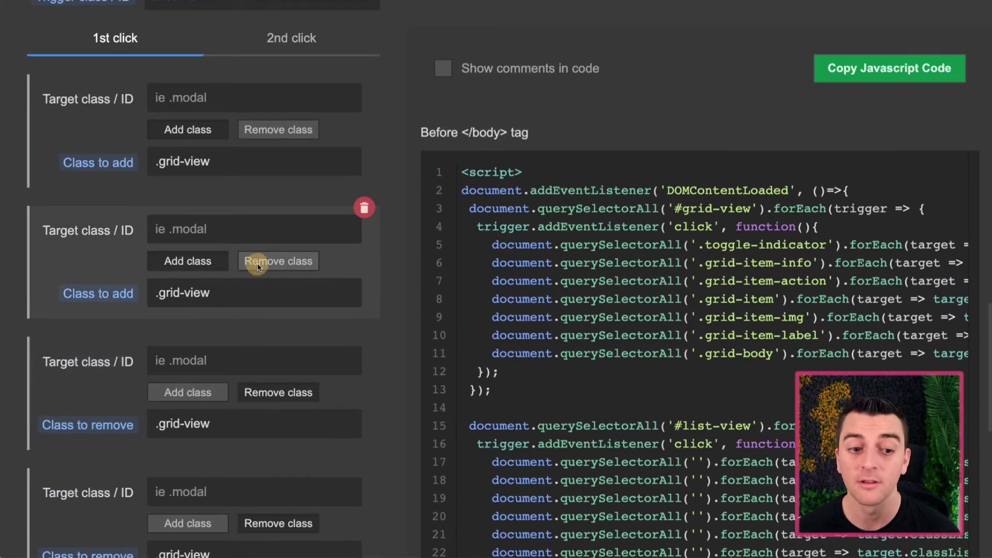
{"action": "left_click", "coordinate": [259, 261]}
{"action": "left_click", "coordinate": [286, 129]}
{"action": "scroll", "coordinate": [365, 163], "scroll_direction": "up", "scroll_amount": 1}
{"action": "scroll", "coordinate": [365, 163], "scroll_direction": "up", "scroll_amount": 5}
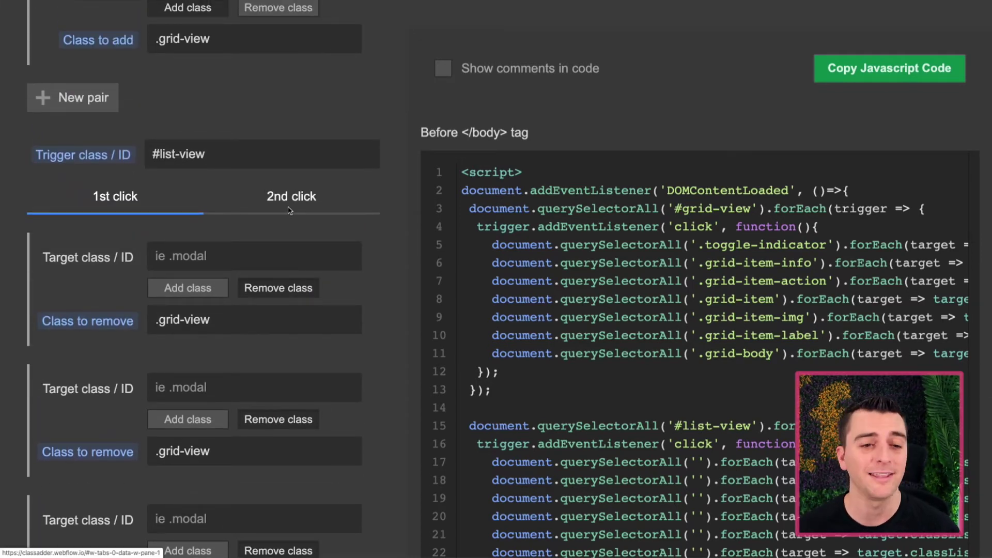
{"action": "scroll", "coordinate": [288, 206], "scroll_direction": "up", "scroll_amount": 8}
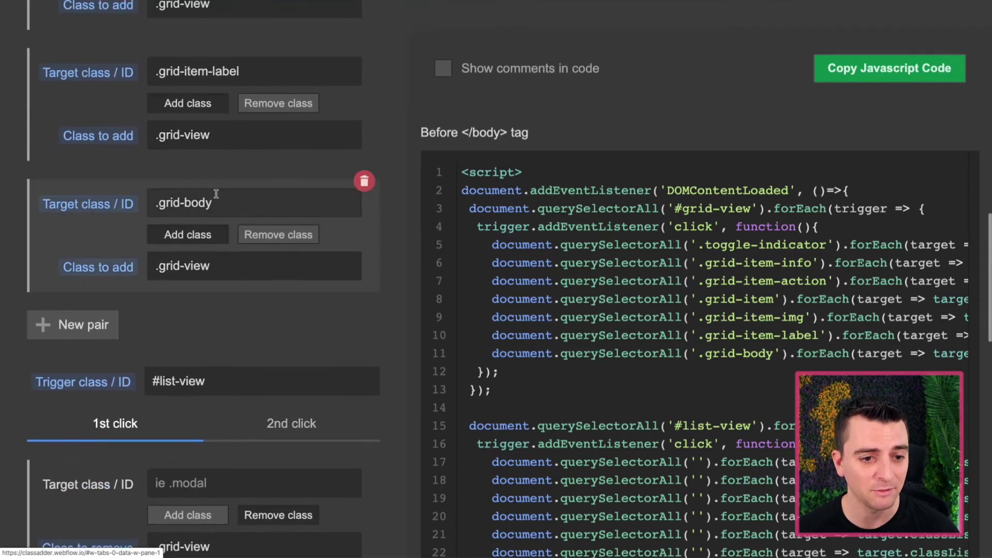
Enter .toggle-indicator as the first #list-view target
{"action": "left_click_drag", "start_coordinate": [240, 204], "coordinate": [187, 202]}
{"action": "scroll", "coordinate": [179, 205], "scroll_direction": "up", "scroll_amount": 20}
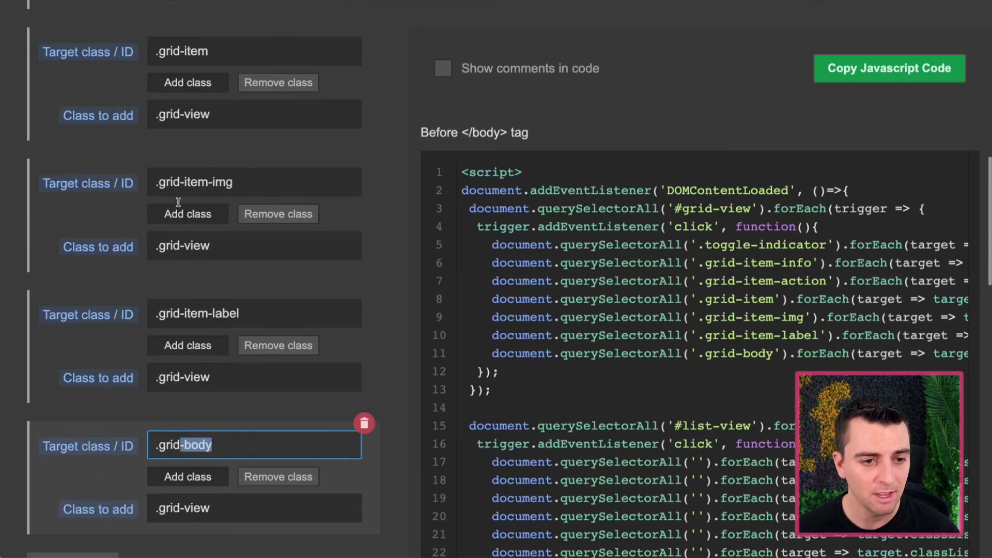
{"action": "scroll", "coordinate": [178, 205], "scroll_direction": "up", "scroll_amount": 1}
{"action": "left_click_drag", "start_coordinate": [250, 131], "coordinate": [129, 127]}
{"action": "key", "text": "ctrl+c"}
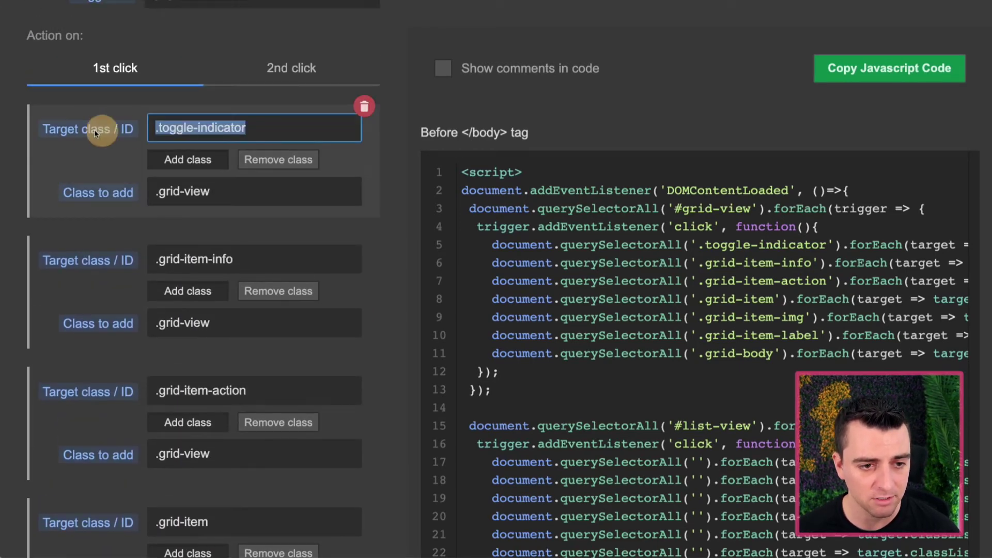
{"action": "scroll", "coordinate": [111, 143], "scroll_direction": "down", "scroll_amount": 20}
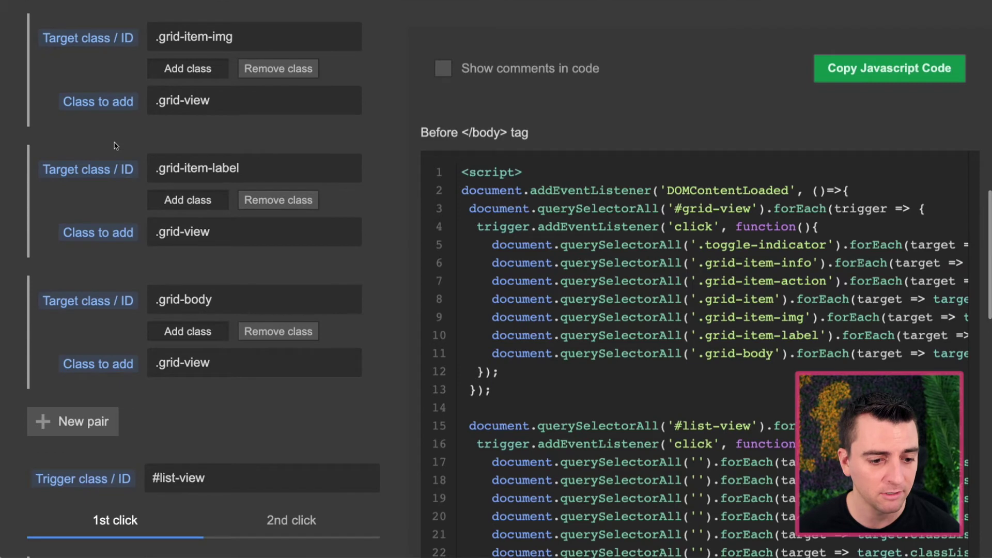
{"action": "left_click", "coordinate": [201, 402]}
{"action": "key", "text": "ctrl+v"}
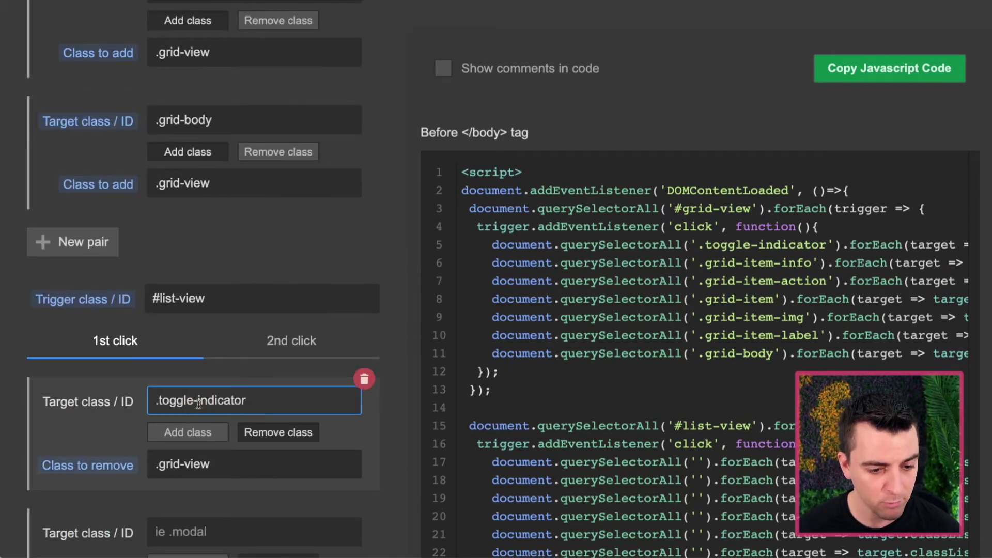
Copy .grid-item-info and fill the next empty #list-view target field
{"action": "scroll", "coordinate": [199, 404], "scroll_direction": "up", "scroll_amount": 20}
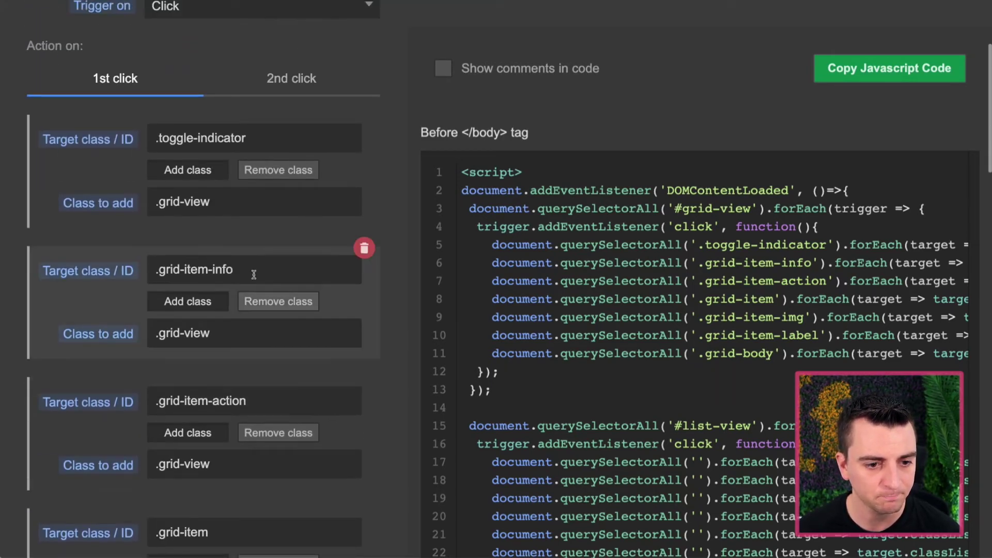
{"action": "triple_click", "coordinate": [260, 267]}
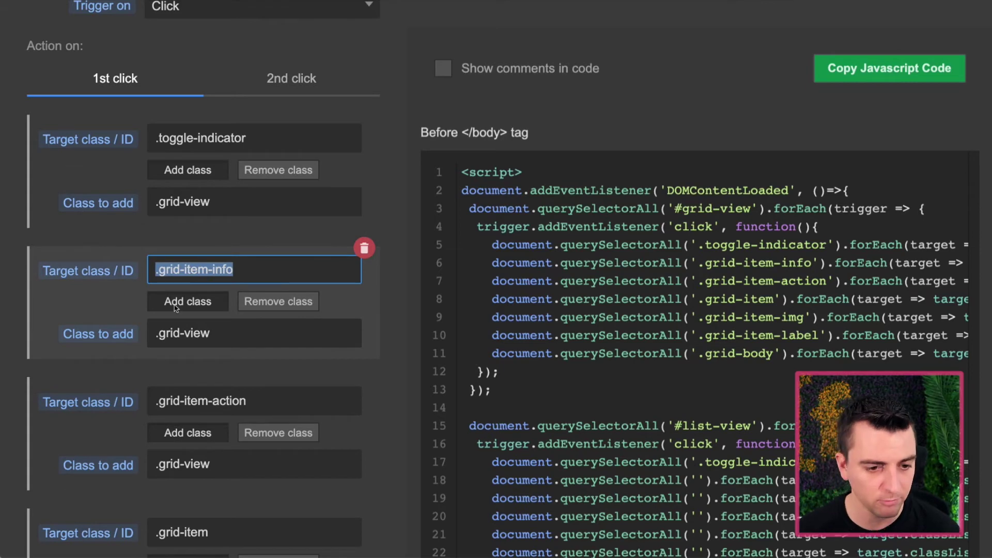
{"action": "scroll", "coordinate": [175, 308], "scroll_direction": "down", "scroll_amount": 20}
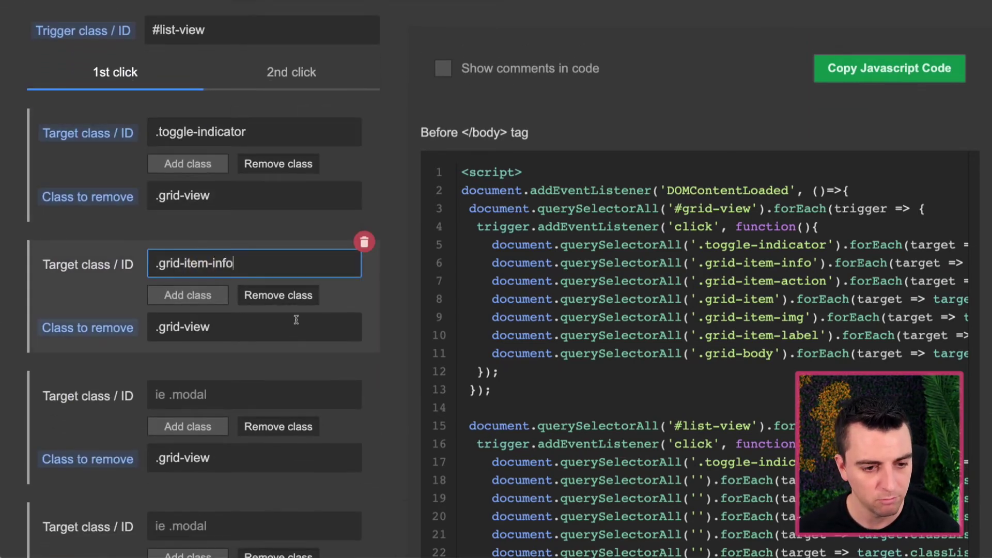
{"action": "scroll", "coordinate": [331, 356], "scroll_direction": "up", "scroll_amount": 15}
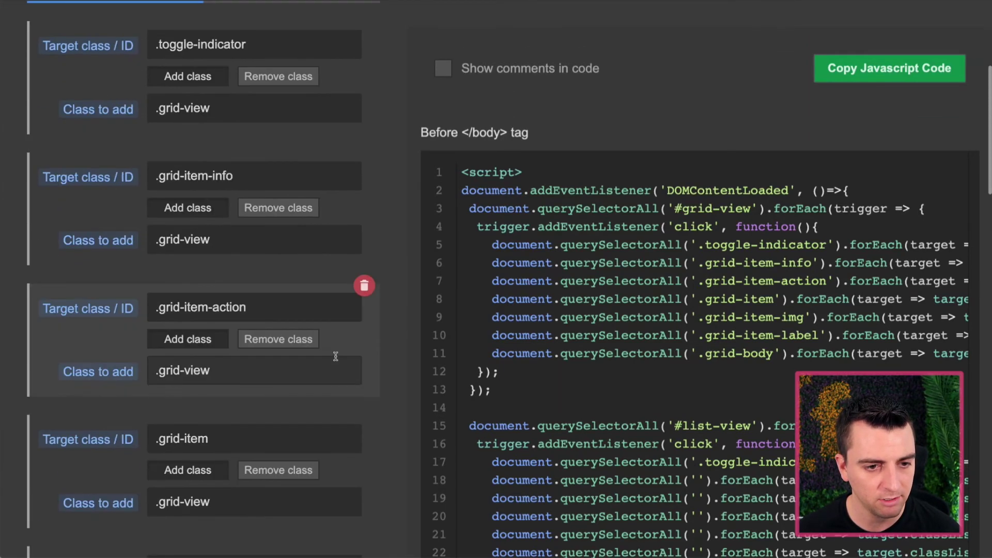
{"action": "scroll", "coordinate": [335, 357], "scroll_direction": "up", "scroll_amount": 3}
{"action": "left_click_drag", "start_coordinate": [286, 351], "coordinate": [143, 348]}
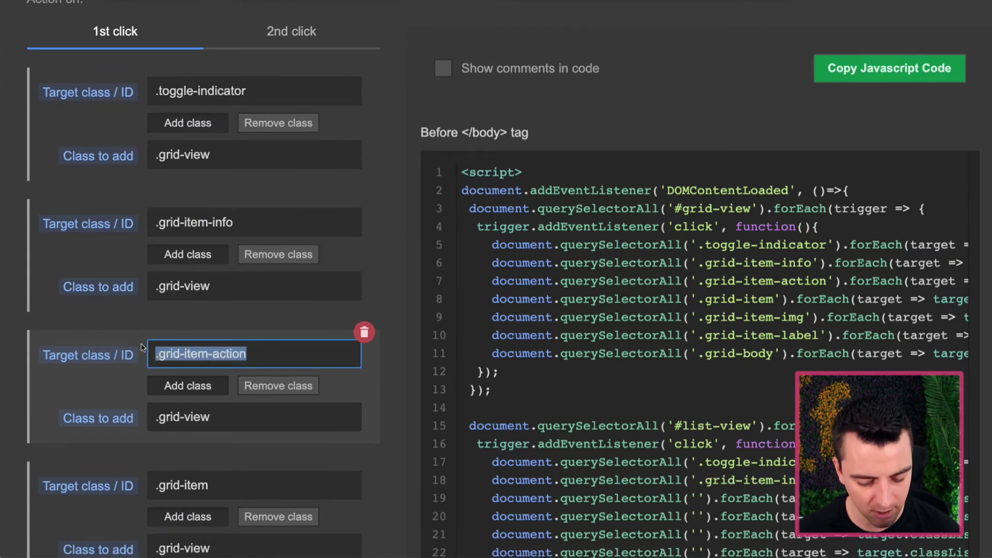
{"action": "scroll", "coordinate": [171, 348], "scroll_direction": "down", "scroll_amount": 20}
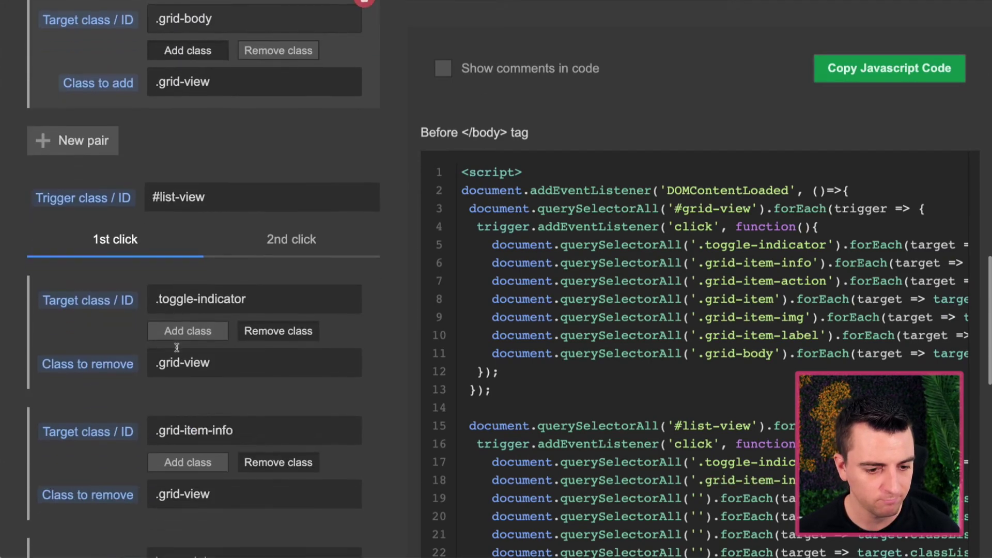
{"action": "left_click", "coordinate": [184, 305]}
Copy .grid-item and .grid-item-label into the remaining #list-view target fields
{"action": "scroll", "coordinate": [184, 306], "scroll_direction": "up", "scroll_amount": 15}
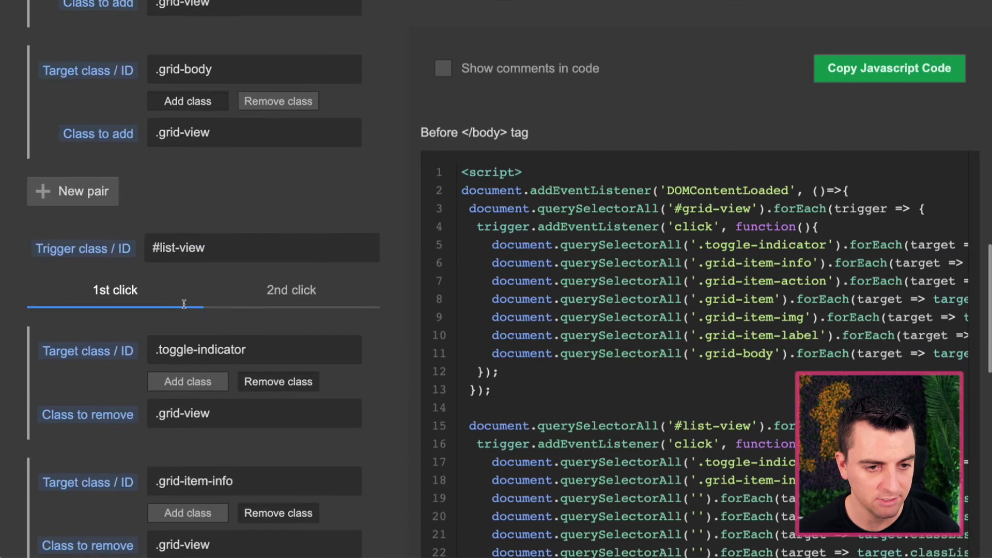
{"action": "left_click", "coordinate": [110, 209]}
{"action": "scroll", "coordinate": [182, 207], "scroll_direction": "down", "scroll_amount": 15}
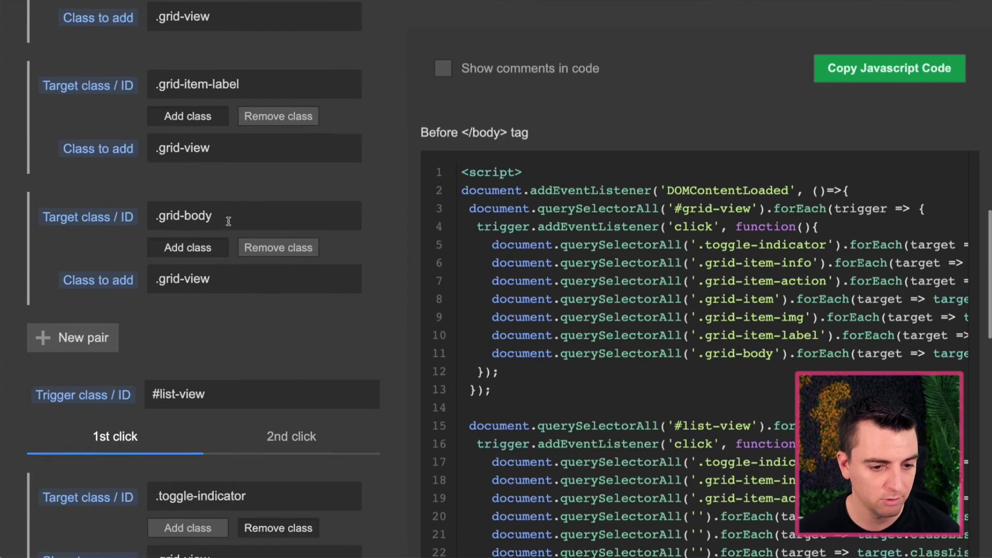
{"action": "scroll", "coordinate": [220, 248], "scroll_direction": "up", "scroll_amount": 15}
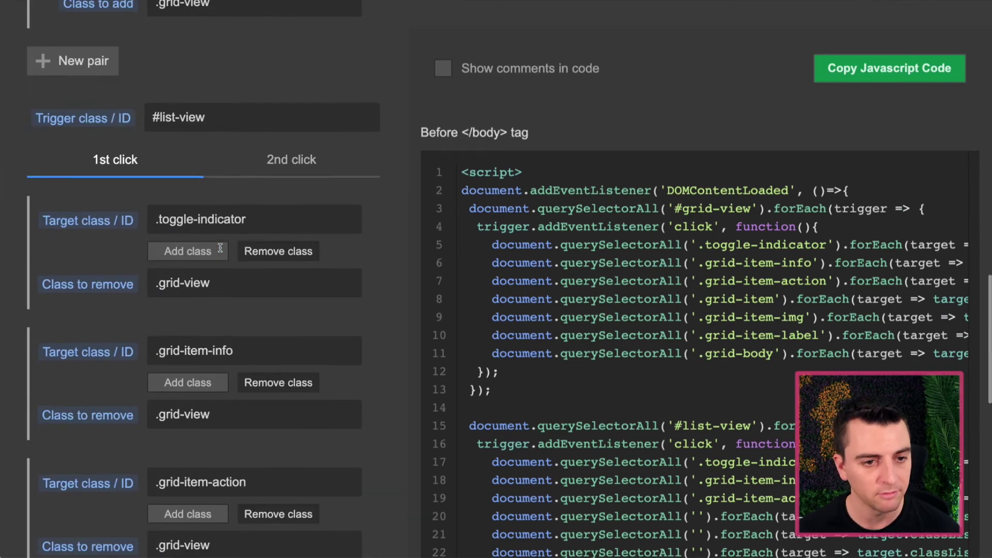
{"action": "scroll", "coordinate": [237, 217], "scroll_direction": "up", "scroll_amount": 1}
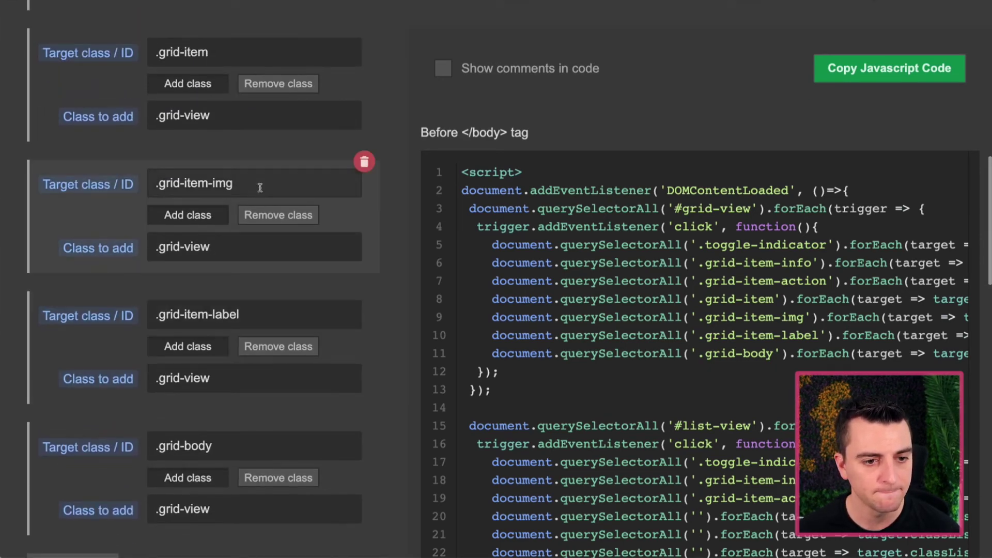
{"action": "scroll", "coordinate": [81, 178], "scroll_direction": "down", "scroll_amount": 15}
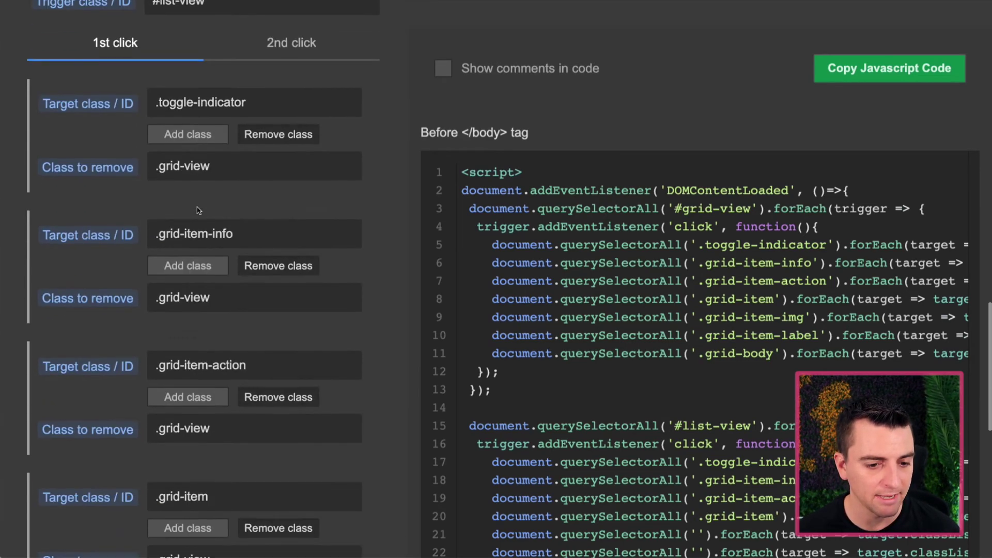
{"action": "scroll", "coordinate": [176, 266], "scroll_direction": "up", "scroll_amount": 15}
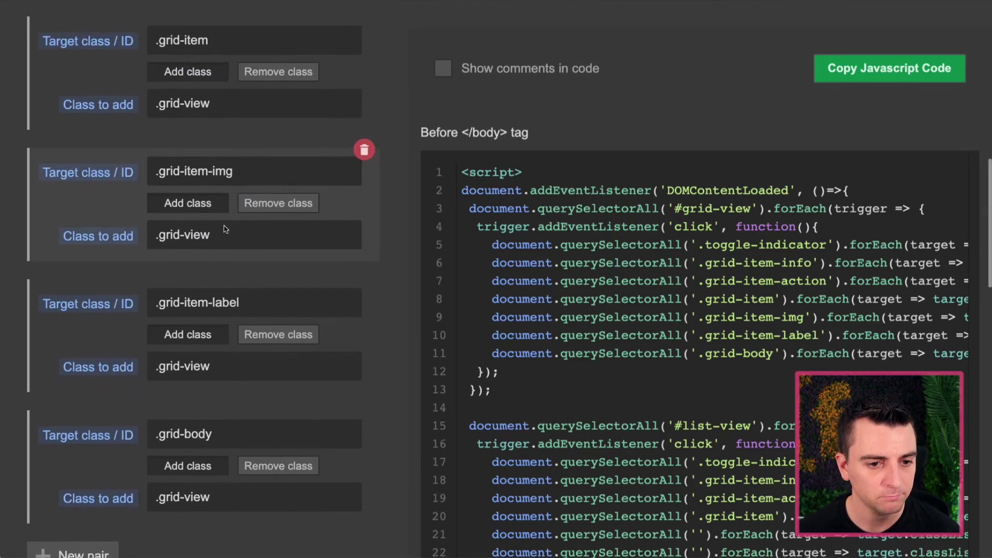
{"action": "scroll", "coordinate": [225, 229], "scroll_direction": "down", "scroll_amount": 2}
{"action": "left_click_drag", "start_coordinate": [273, 229], "coordinate": [93, 222]}
{"action": "key", "text": "ctrl+c"}
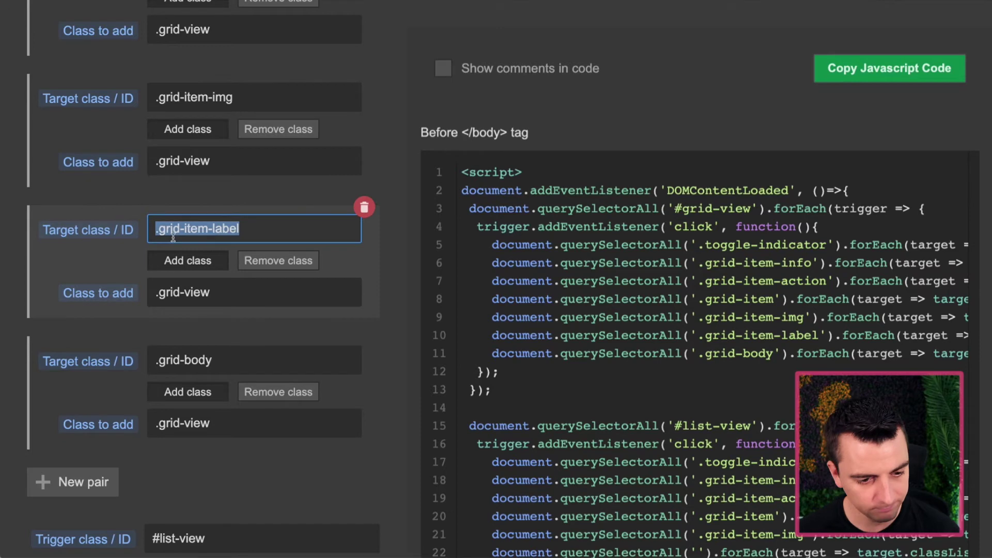
{"action": "scroll", "coordinate": [173, 238], "scroll_direction": "down", "scroll_amount": 20}
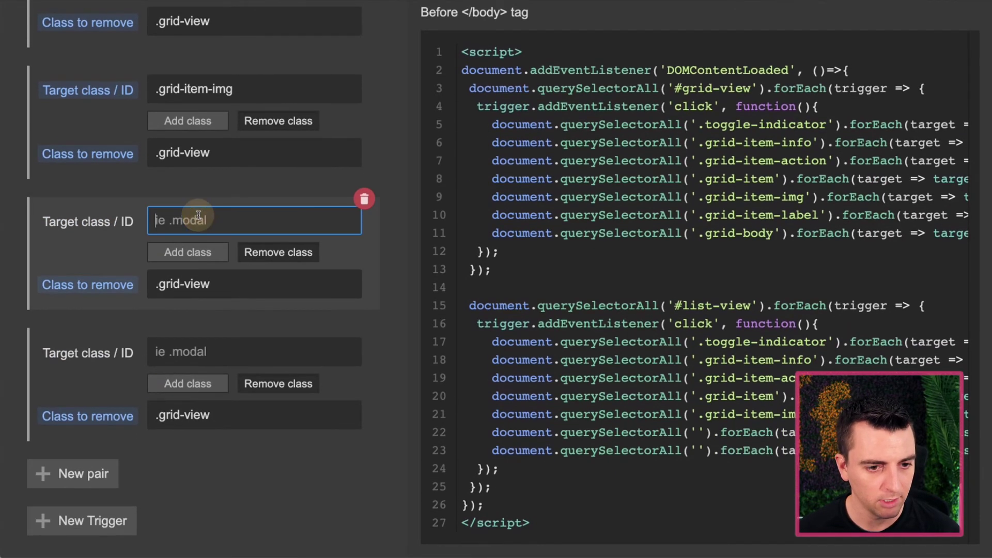
{"action": "key", "text": "ctrl+v"}
Copy .grid-body and enter it in the seventh #list-view pair
{"action": "scroll", "coordinate": [198, 215], "scroll_direction": "up", "scroll_amount": 5}
{"action": "left_click_drag", "start_coordinate": [243, 19], "coordinate": [91, 21]}
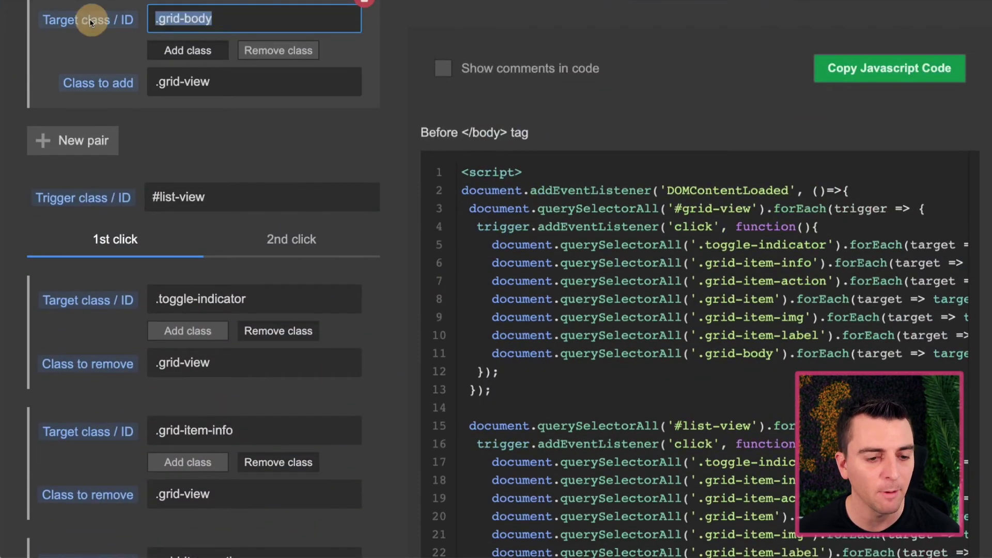
{"action": "scroll", "coordinate": [242, 85], "scroll_direction": "down", "scroll_amount": 10}
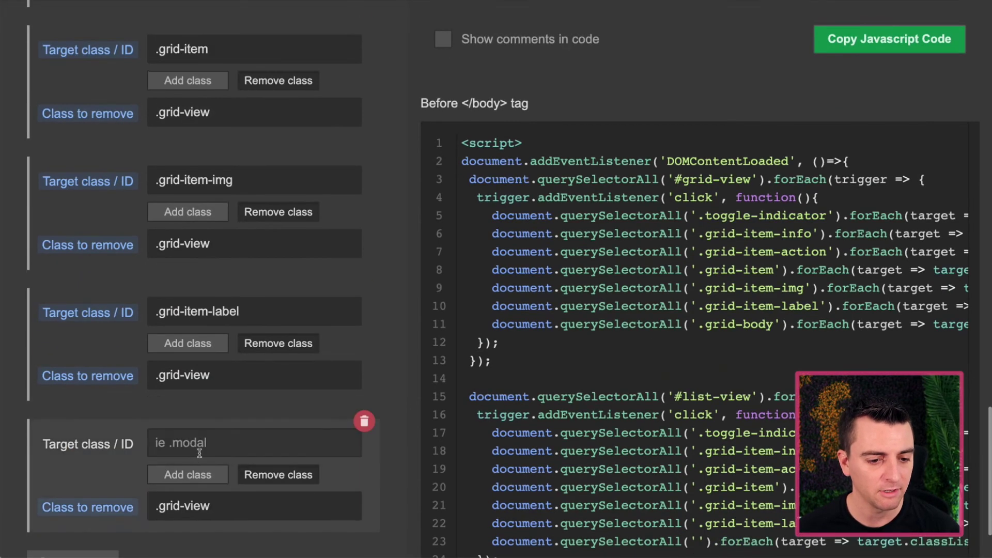
{"action": "scroll", "coordinate": [186, 443], "scroll_direction": "down", "scroll_amount": 10}
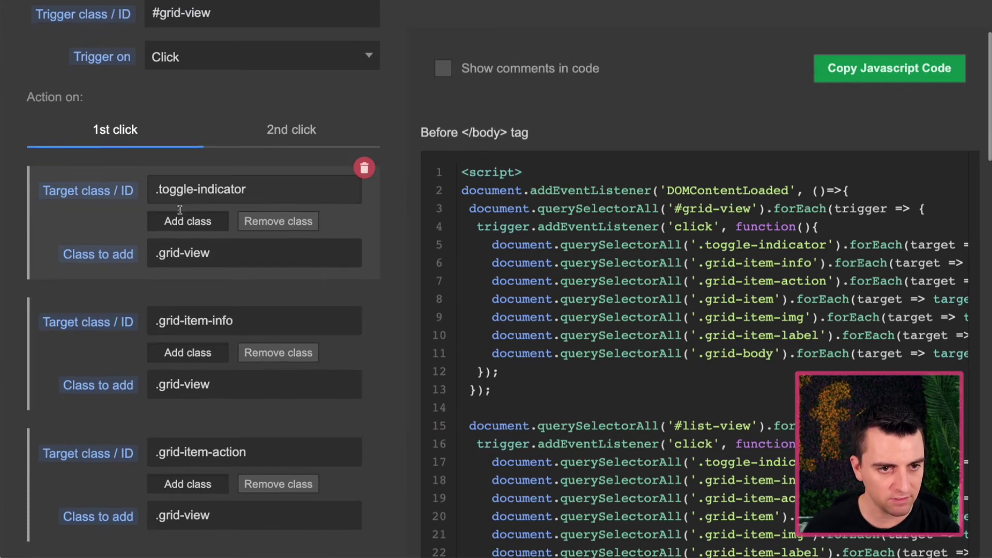
{"action": "scroll", "coordinate": [180, 209], "scroll_direction": "up", "scroll_amount": 2}
{"action": "scroll", "coordinate": [212, 102], "scroll_direction": "down", "scroll_amount": 4}
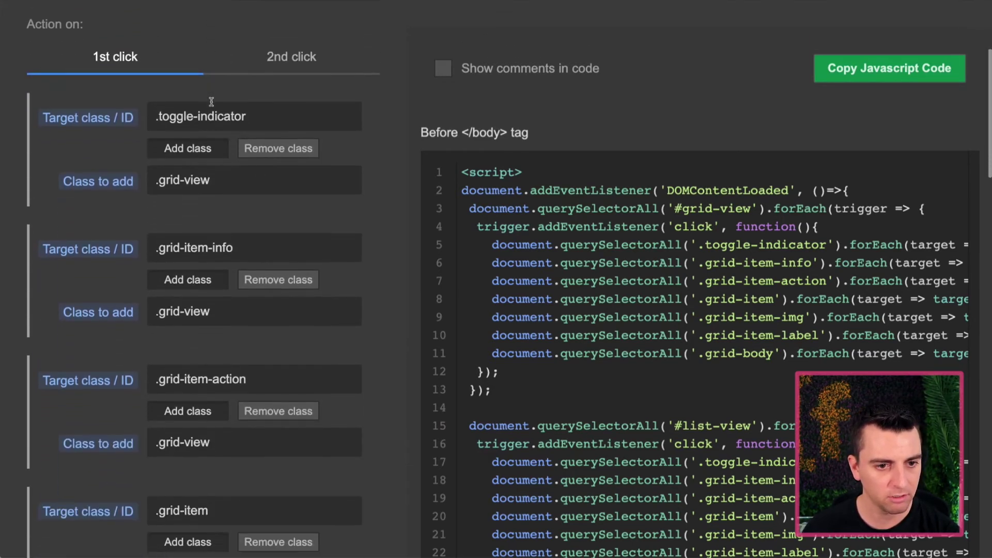
{"action": "scroll", "coordinate": [211, 102], "scroll_direction": "down", "scroll_amount": 8}
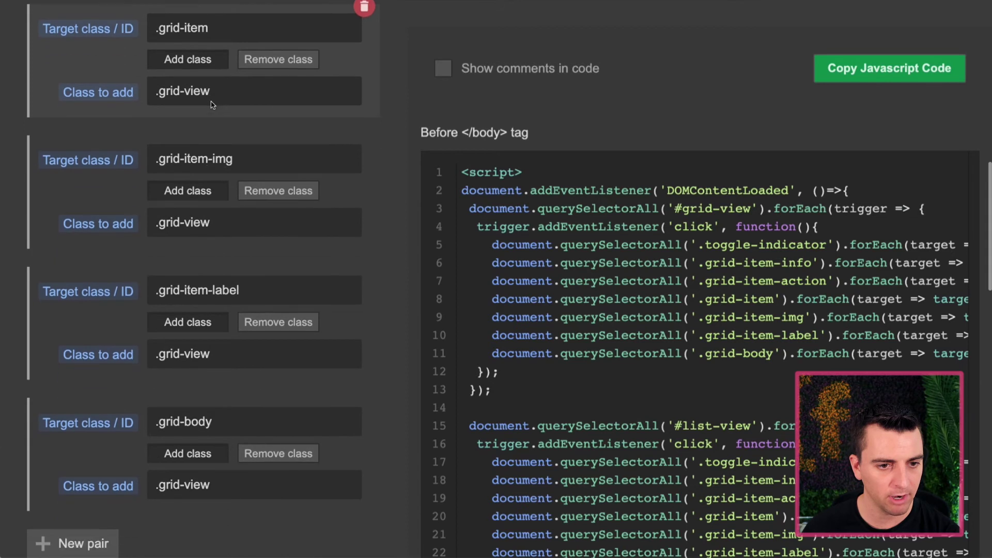
{"action": "scroll", "coordinate": [211, 105], "scroll_direction": "down", "scroll_amount": 8}
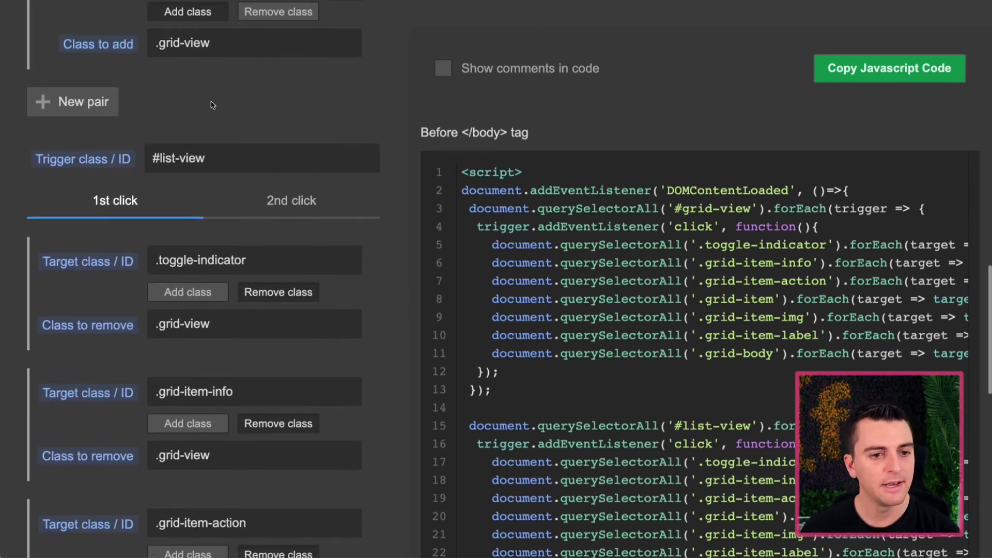
{"action": "scroll", "coordinate": [211, 105], "scroll_direction": "down", "scroll_amount": 3}
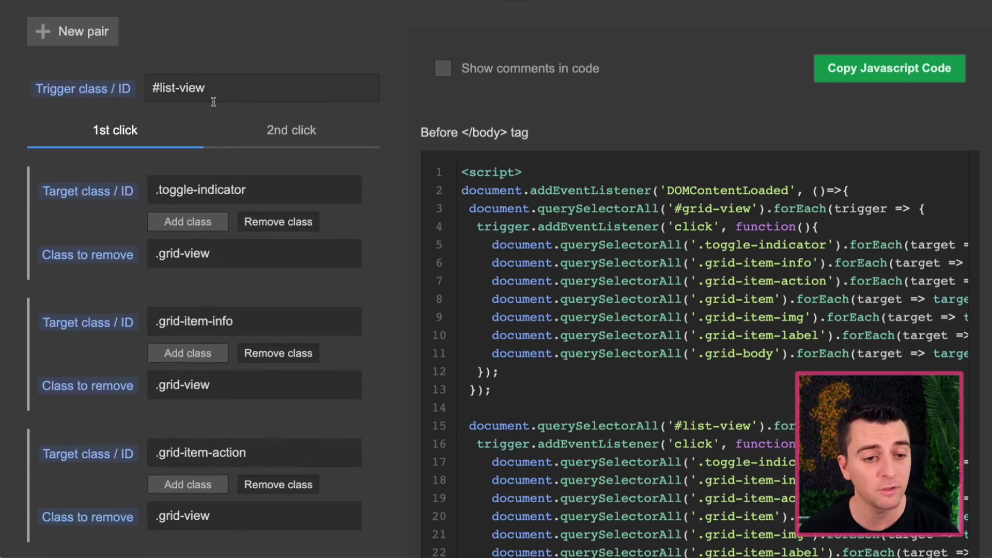
{"action": "scroll", "coordinate": [239, 191], "scroll_direction": "down", "scroll_amount": 7}
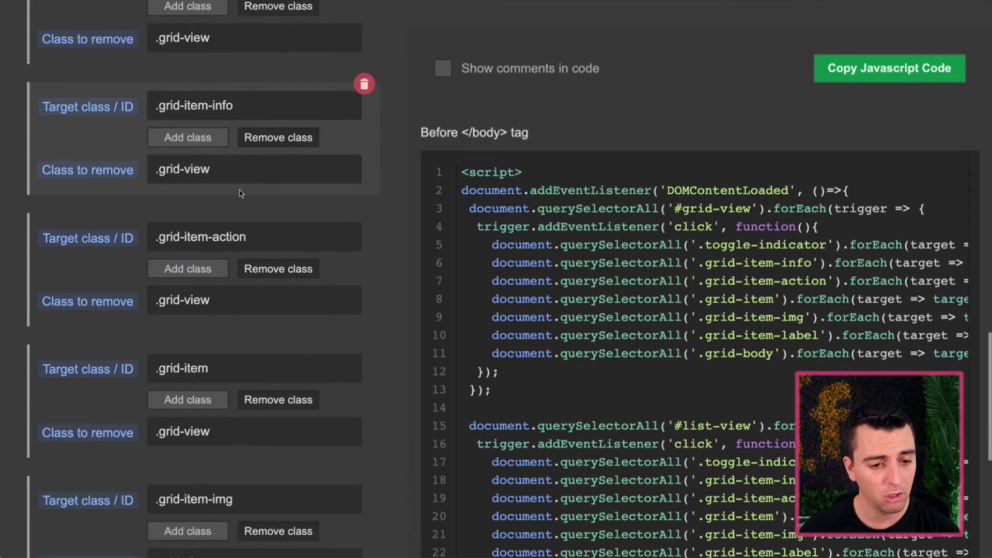
{"action": "scroll", "coordinate": [240, 190], "scroll_direction": "down", "scroll_amount": 5}
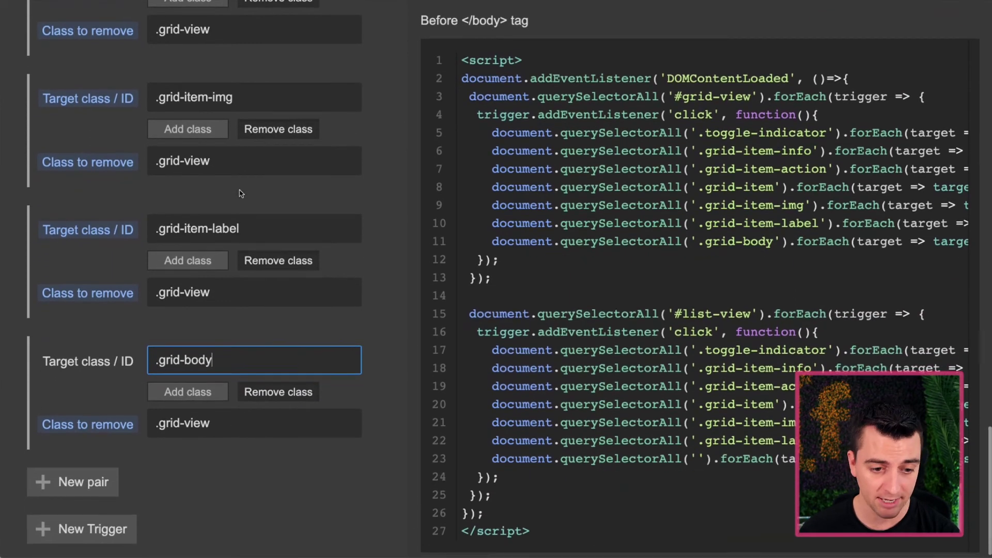
Commit the .grid-body target class and copy the generated Class Adder JavaScript
{"action": "left_click", "coordinate": [398, 279]}
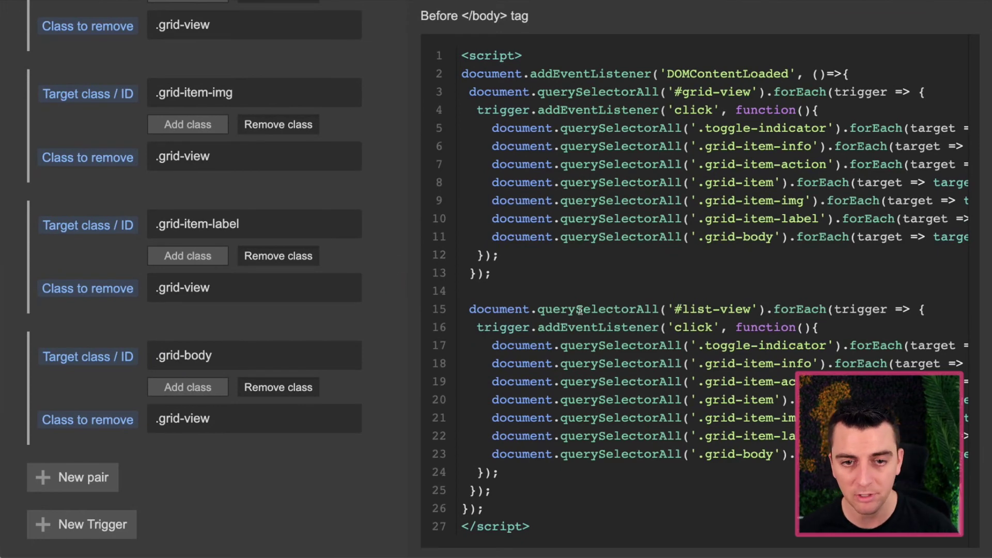
{"action": "scroll", "coordinate": [580, 311], "scroll_direction": "up", "scroll_amount": 5}
{"action": "scroll", "coordinate": [568, 279], "scroll_direction": "right", "scroll_amount": 3}
{"action": "scroll", "coordinate": [559, 247], "scroll_direction": "left", "scroll_amount": 3}
{"action": "scroll", "coordinate": [559, 247], "scroll_direction": "left", "scroll_amount": 2}
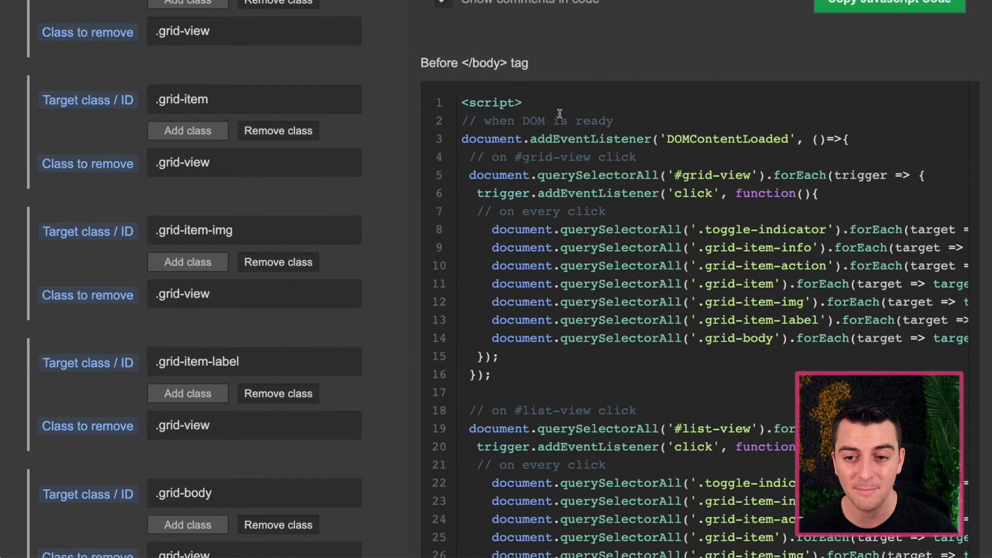
{"action": "scroll", "coordinate": [560, 115], "scroll_direction": "up", "scroll_amount": 2}
{"action": "left_click", "coordinate": [896, 74]}
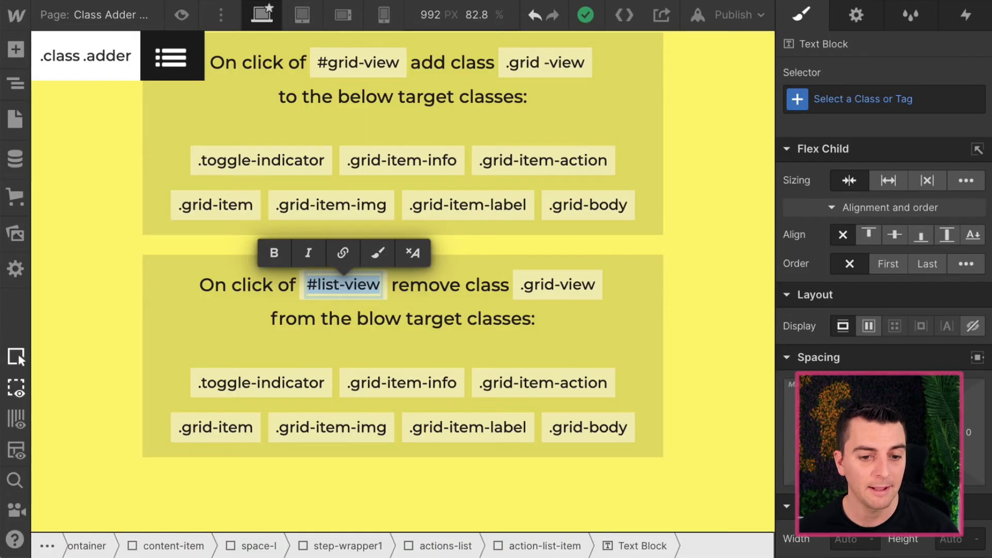
{"action": "left_click", "coordinate": [146, 281]}
Replace the HTML Embed's old script with the new Class Adder code
{"action": "scroll", "coordinate": [219, 247], "scroll_direction": "down", "scroll_amount": 8}
{"action": "double_click", "coordinate": [238, 177]}
{"action": "key", "text": "ctrl+a"}
{"action": "key", "text": "BackSpace"}
{"action": "key", "text": "ctrl+v"}
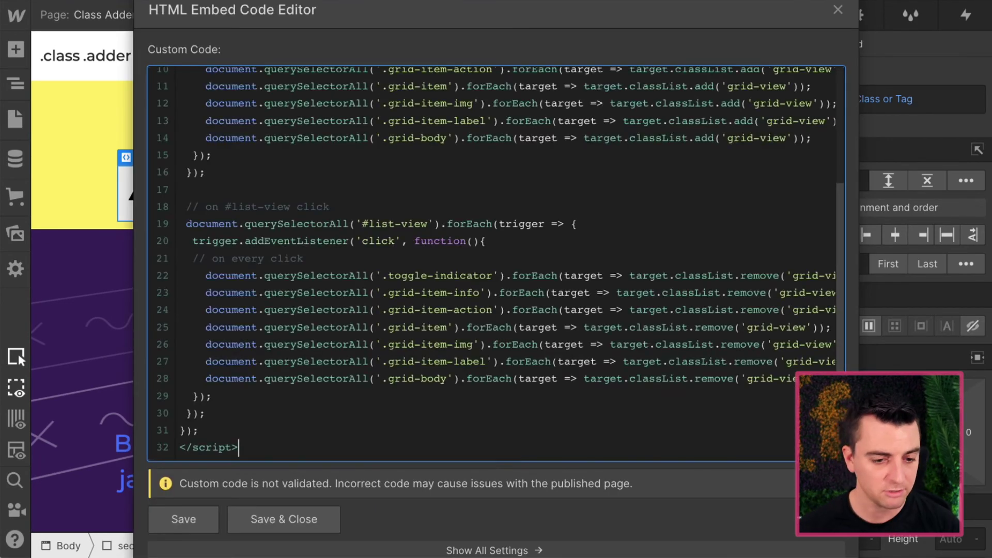
Save the embed code and publish the site to the selected domain
{"action": "scroll", "coordinate": [280, 213], "scroll_direction": "up", "scroll_amount": 3}
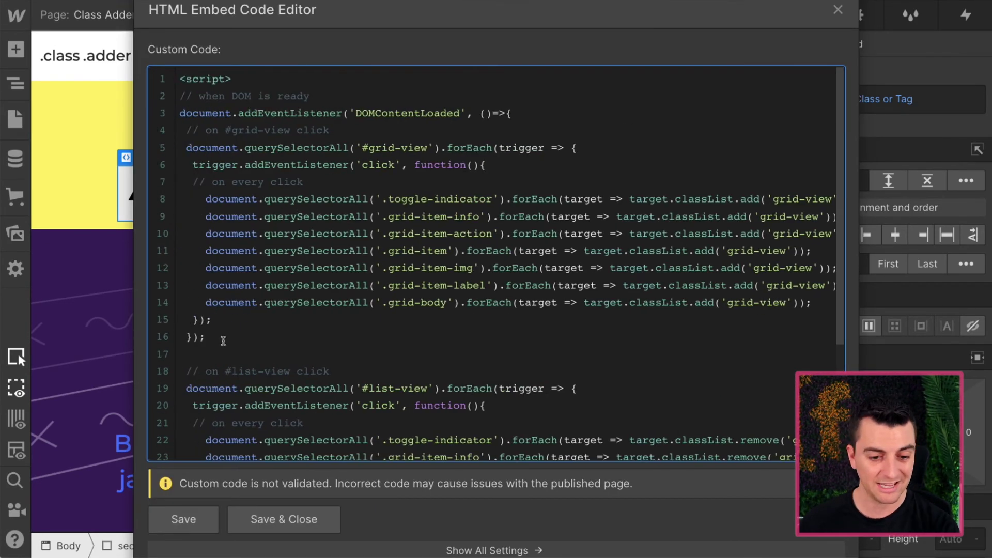
{"action": "left_click", "coordinate": [259, 518]}
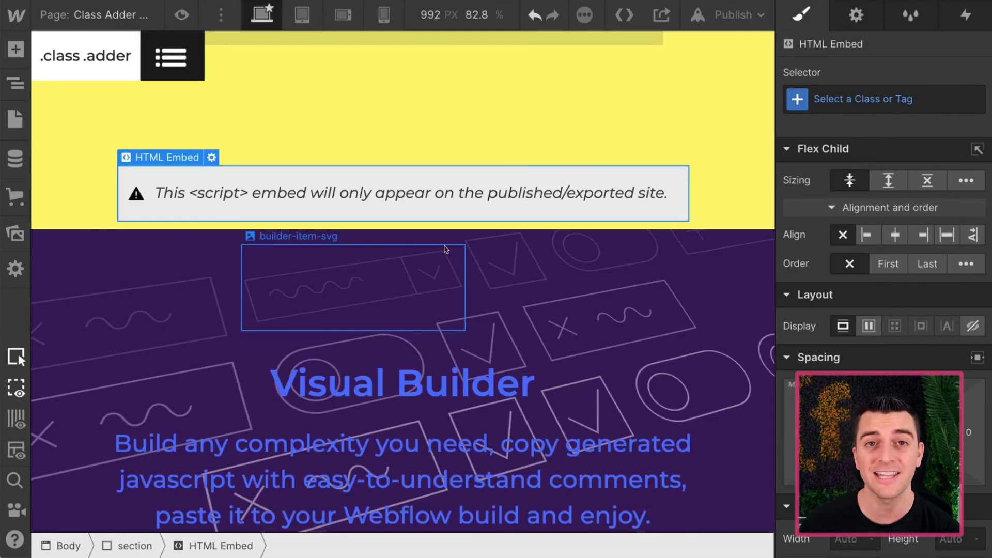
{"action": "left_click", "coordinate": [737, 16]}
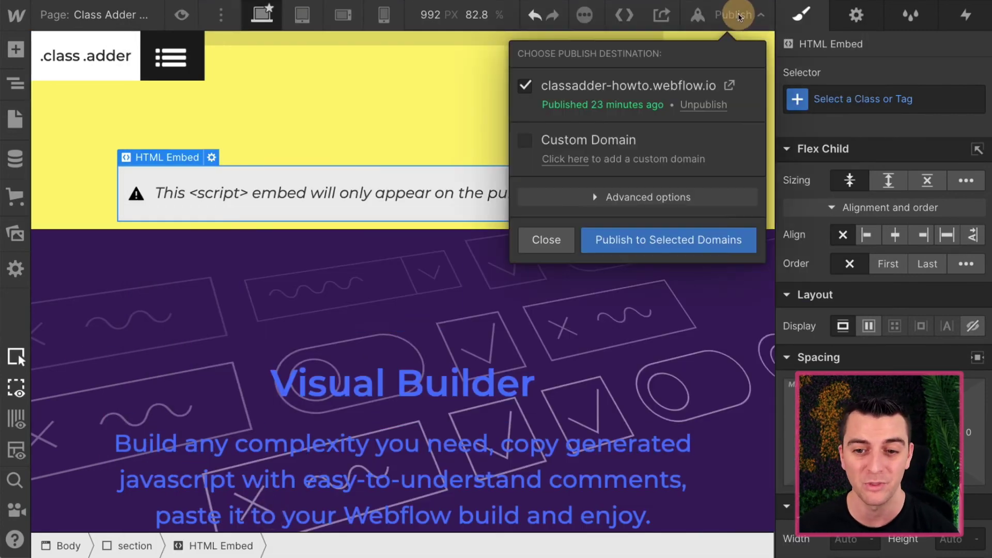
{"action": "left_click", "coordinate": [630, 249]}
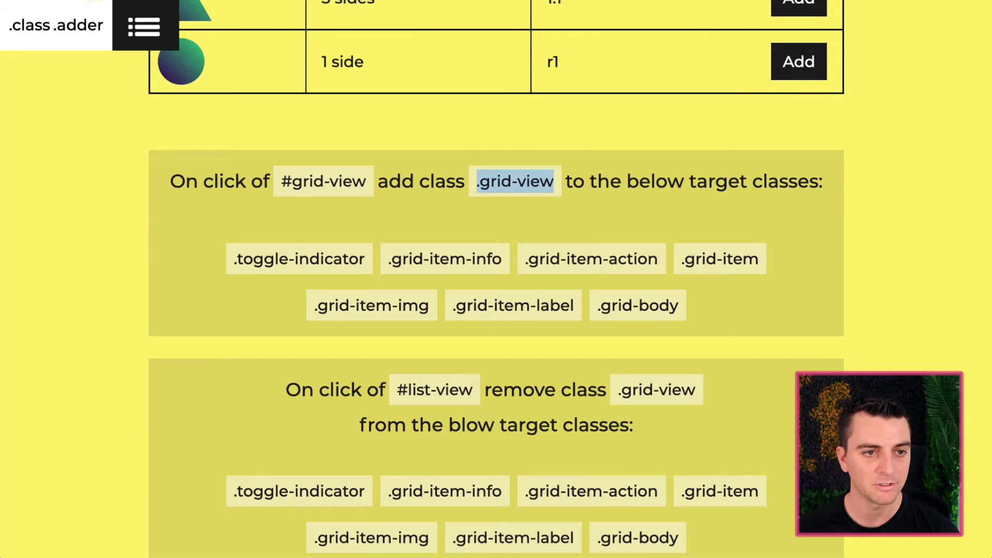
Toggle the live shapes between grid cards and list table several times, ending on grid
{"action": "scroll", "coordinate": [157, 255], "scroll_direction": "up", "scroll_amount": 8}
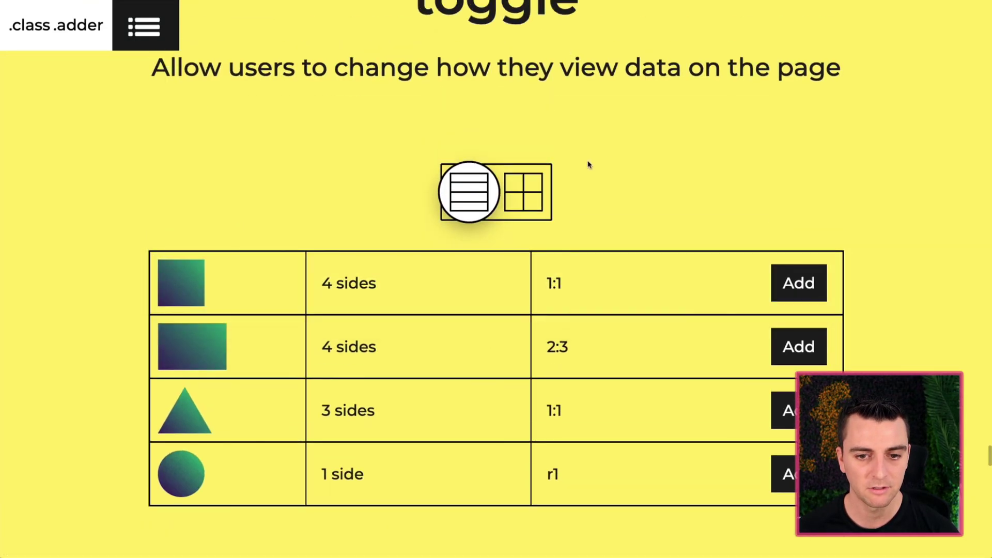
{"action": "left_click", "coordinate": [535, 191]}
{"action": "left_click", "coordinate": [468, 199]}
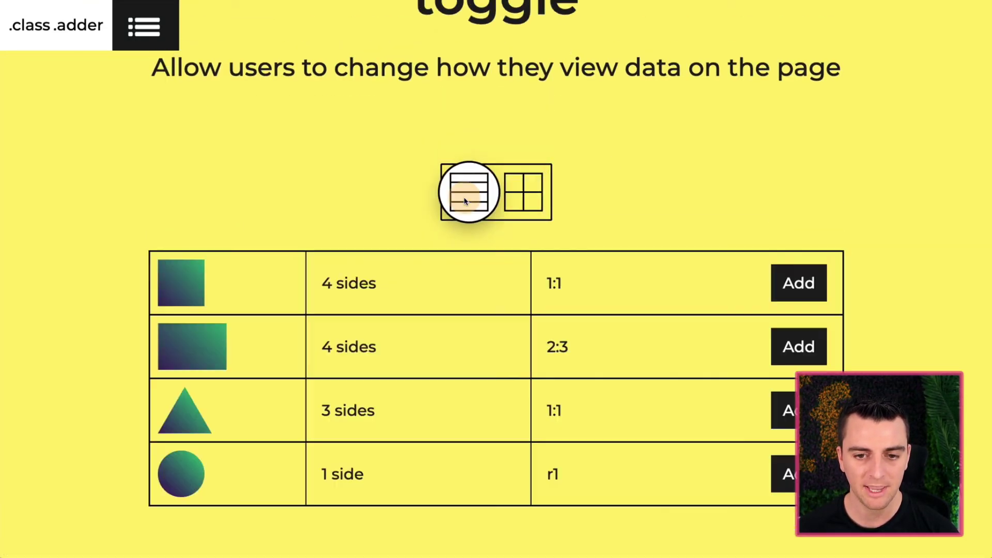
{"action": "left_click", "coordinate": [516, 195]}
{"action": "left_click", "coordinate": [482, 198]}
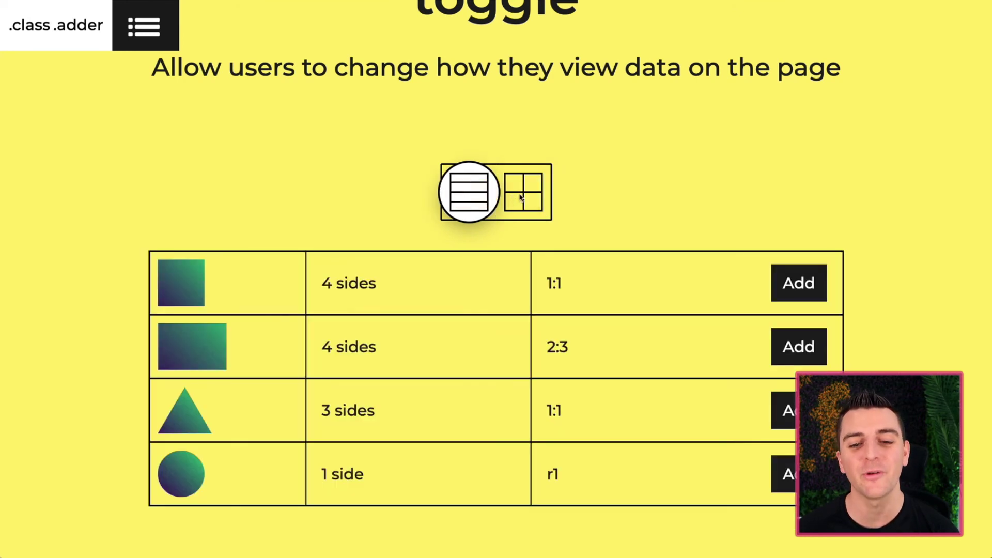
{"action": "left_click", "coordinate": [521, 198]}
{"action": "scroll", "coordinate": [592, 191], "scroll_direction": "down", "scroll_amount": 6}
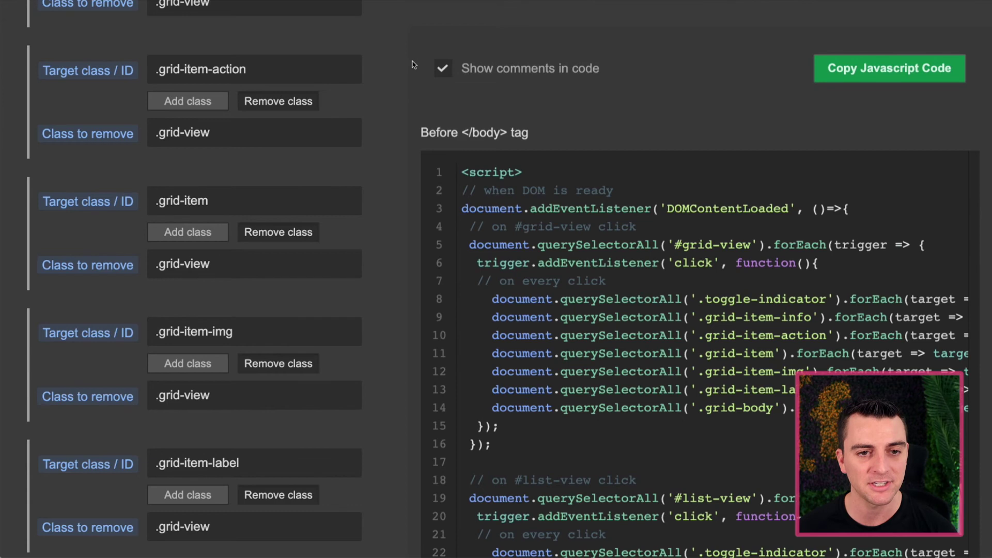
{"action": "scroll", "coordinate": [553, 316], "scroll_direction": "down", "scroll_amount": 5}
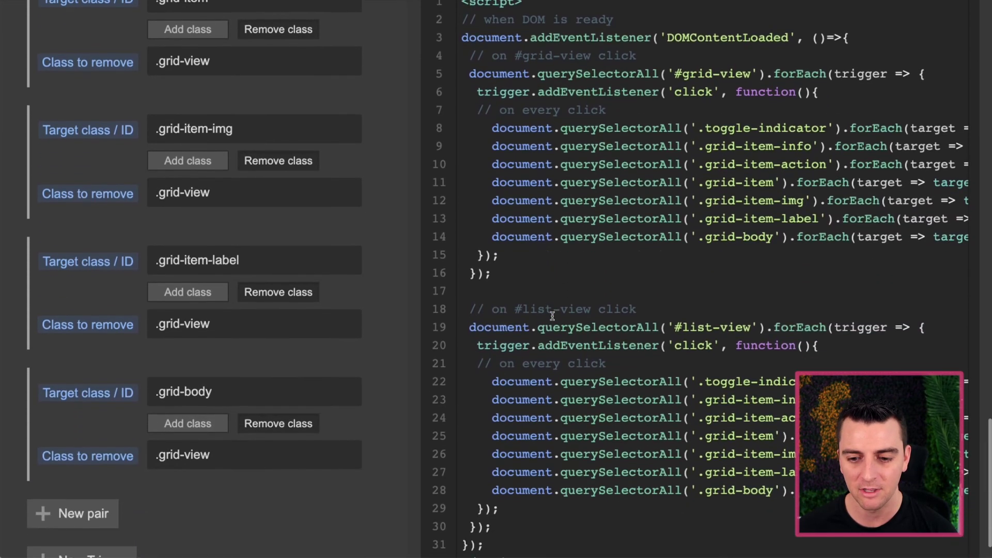
{"action": "scroll", "coordinate": [553, 316], "scroll_direction": "up", "scroll_amount": 2}
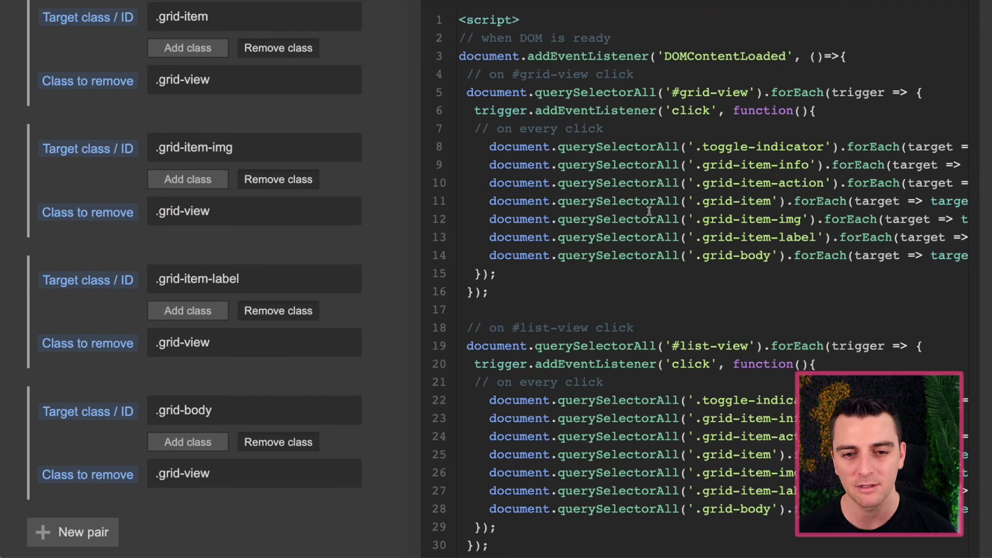
{"action": "scroll", "coordinate": [620, 149], "scroll_direction": "right", "scroll_amount": 2}
{"action": "scroll", "coordinate": [623, 148], "scroll_direction": "left", "scroll_amount": 2}
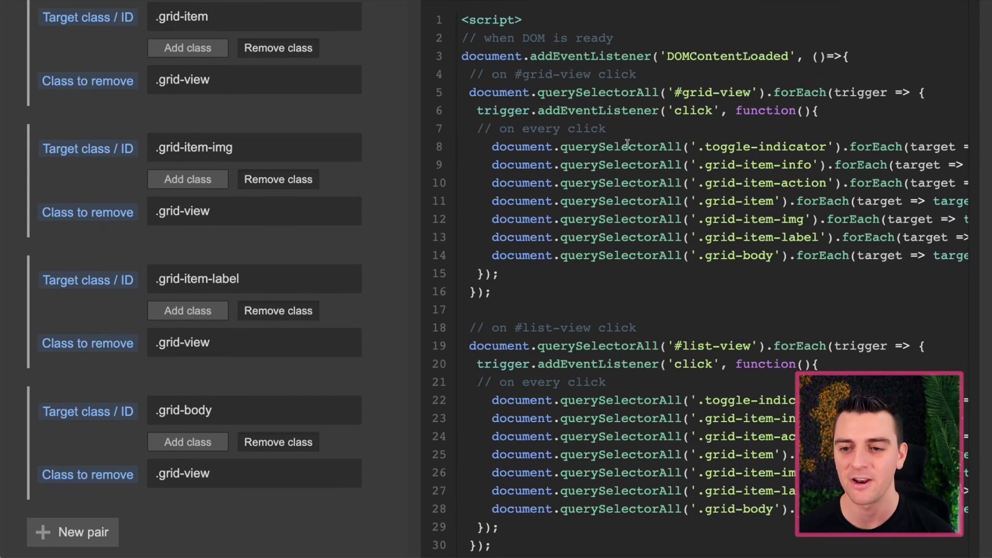
{"action": "left_click_drag", "start_coordinate": [675, 92], "coordinate": [758, 111]}
{"action": "left_click_drag", "start_coordinate": [492, 147], "coordinate": [560, 255]}
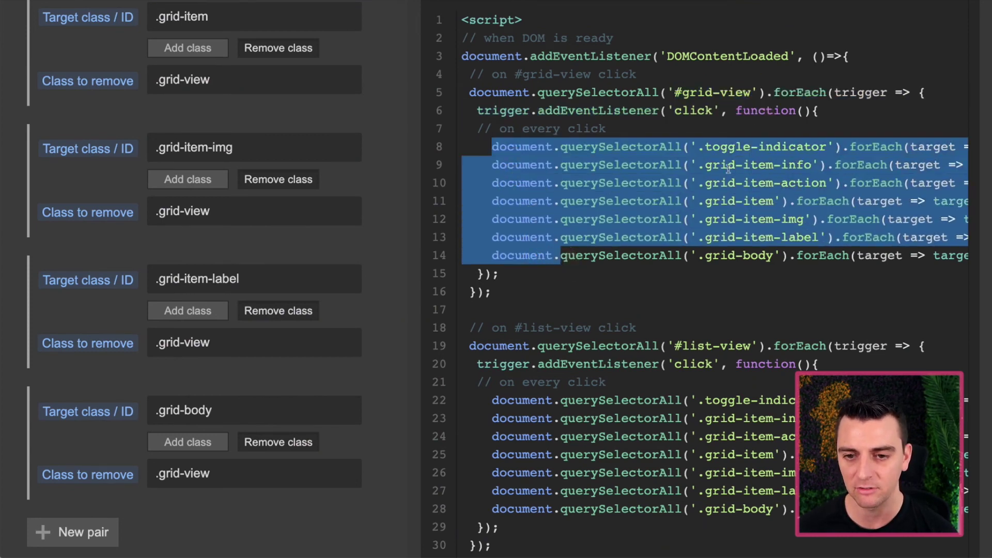
{"action": "left_click", "coordinate": [695, 99]}
{"action": "left_click_drag", "start_coordinate": [668, 346], "coordinate": [716, 368]}
{"action": "left_click_drag", "start_coordinate": [498, 399], "coordinate": [552, 509]}
{"action": "left_click", "coordinate": [551, 509]}
{"action": "scroll", "coordinate": [553, 518], "scroll_direction": "right", "scroll_amount": 1}
{"action": "scroll", "coordinate": [552, 518], "scroll_direction": "right", "scroll_amount": 10}
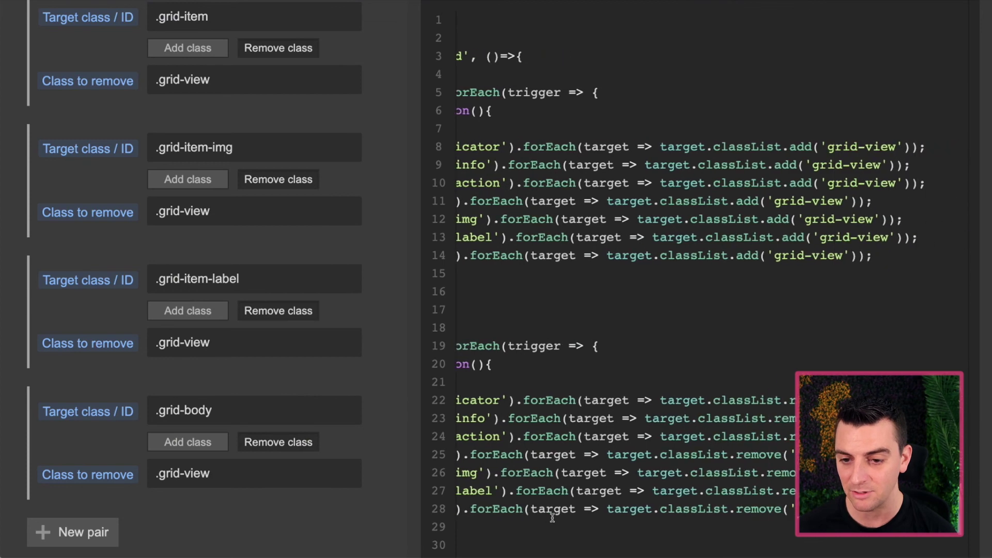
{"action": "left_click_drag", "start_coordinate": [784, 147], "coordinate": [811, 147]}
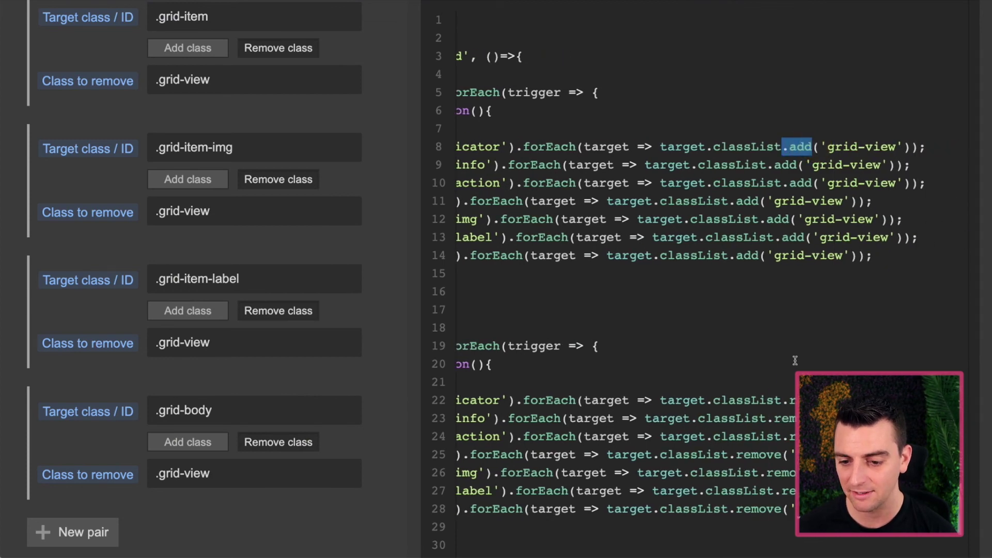
{"action": "left_click_drag", "start_coordinate": [783, 400], "coordinate": [836, 400]}
{"action": "scroll", "coordinate": [830, 383], "scroll_direction": "left", "scroll_amount": 10}
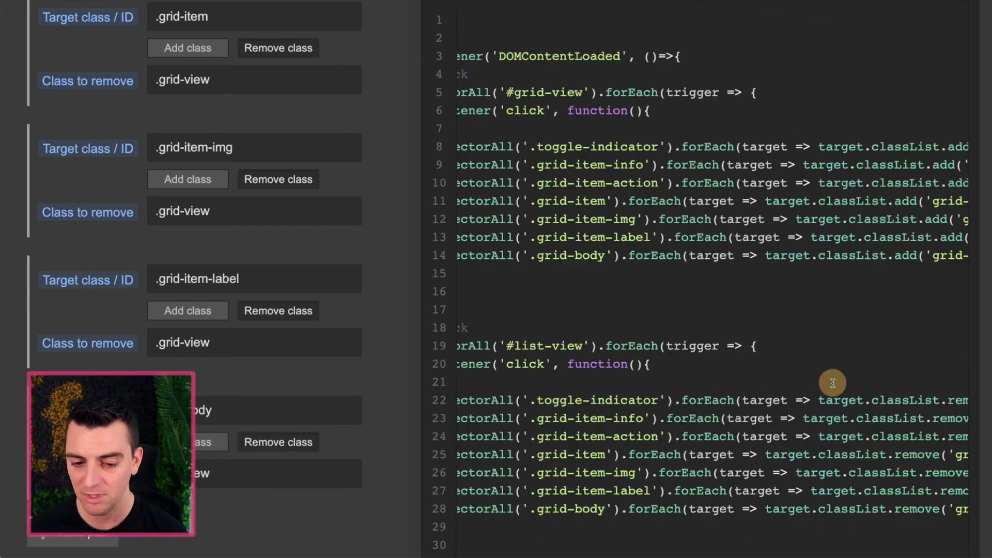
{"action": "left_click", "coordinate": [833, 383]}
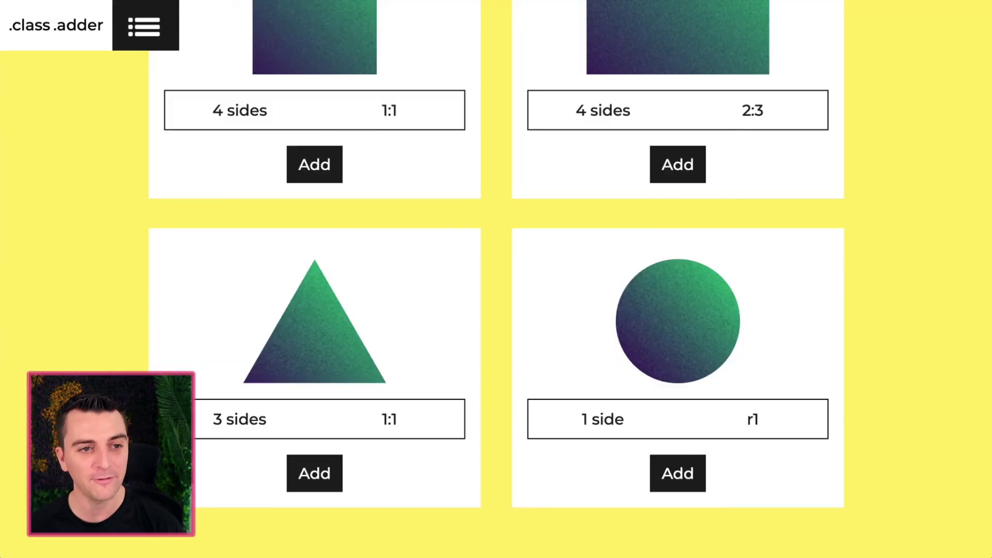
Reload the published page and switch the shapes to grid view with the toggle
{"action": "key", "text": "ctrl+r"}
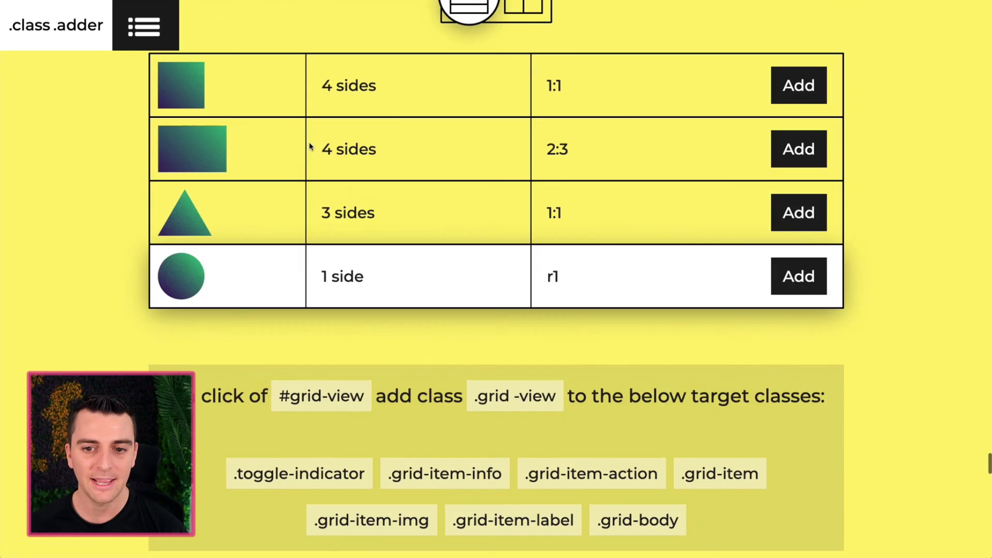
{"action": "scroll", "coordinate": [309, 146], "scroll_direction": "up", "scroll_amount": 6}
{"action": "left_click", "coordinate": [538, 321]}
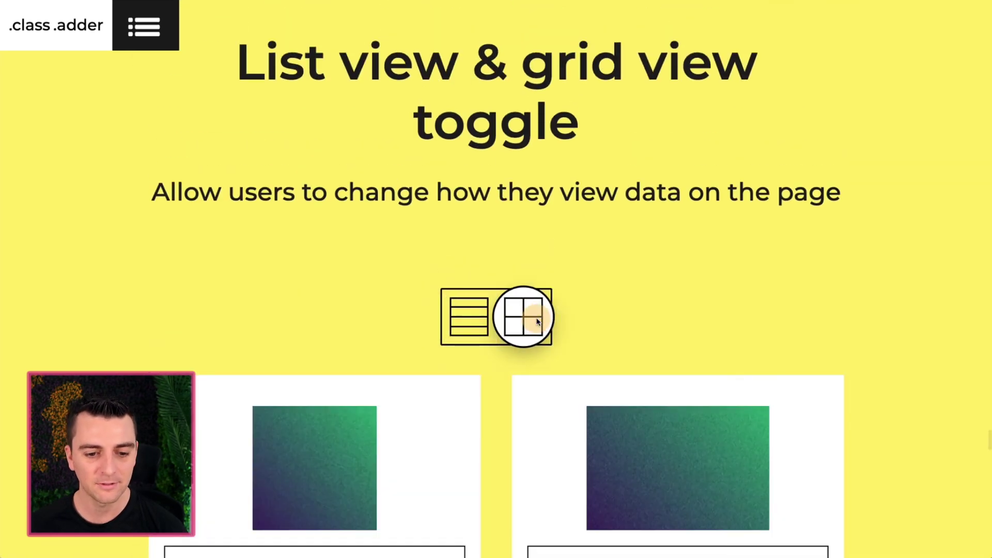
{"action": "scroll", "coordinate": [539, 325], "scroll_direction": "down", "scroll_amount": 3}
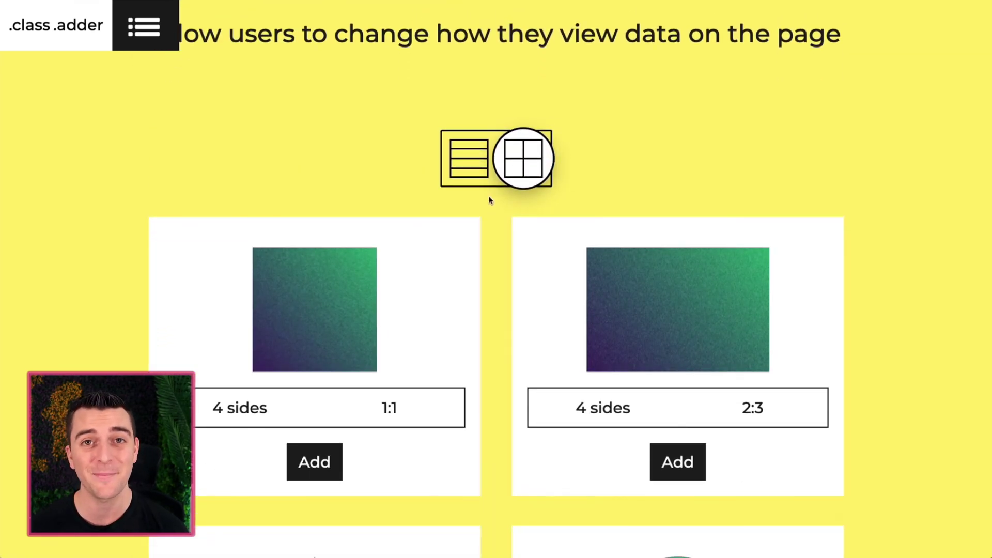